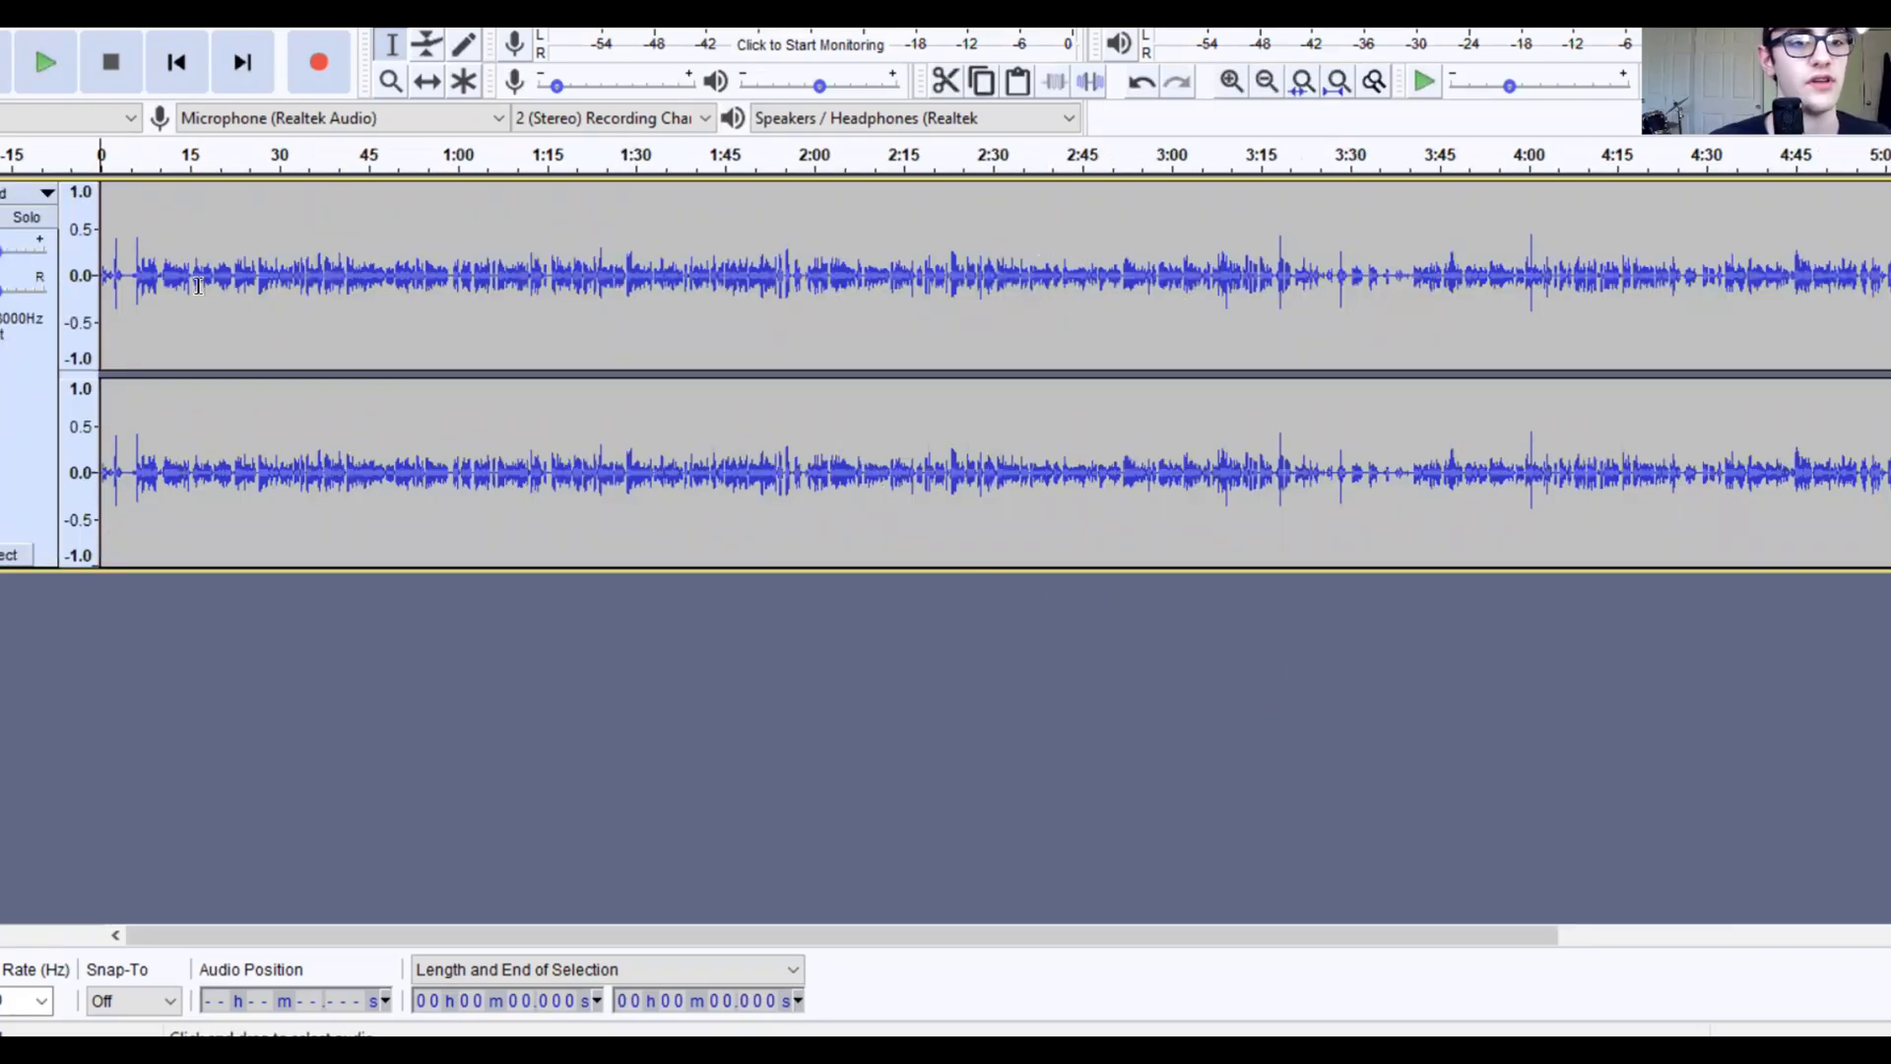
Step: Select the silent stretch before the speech and capture it as the Noise Reduction noise profile
key("ctrl+1")
key("ctrl+1")
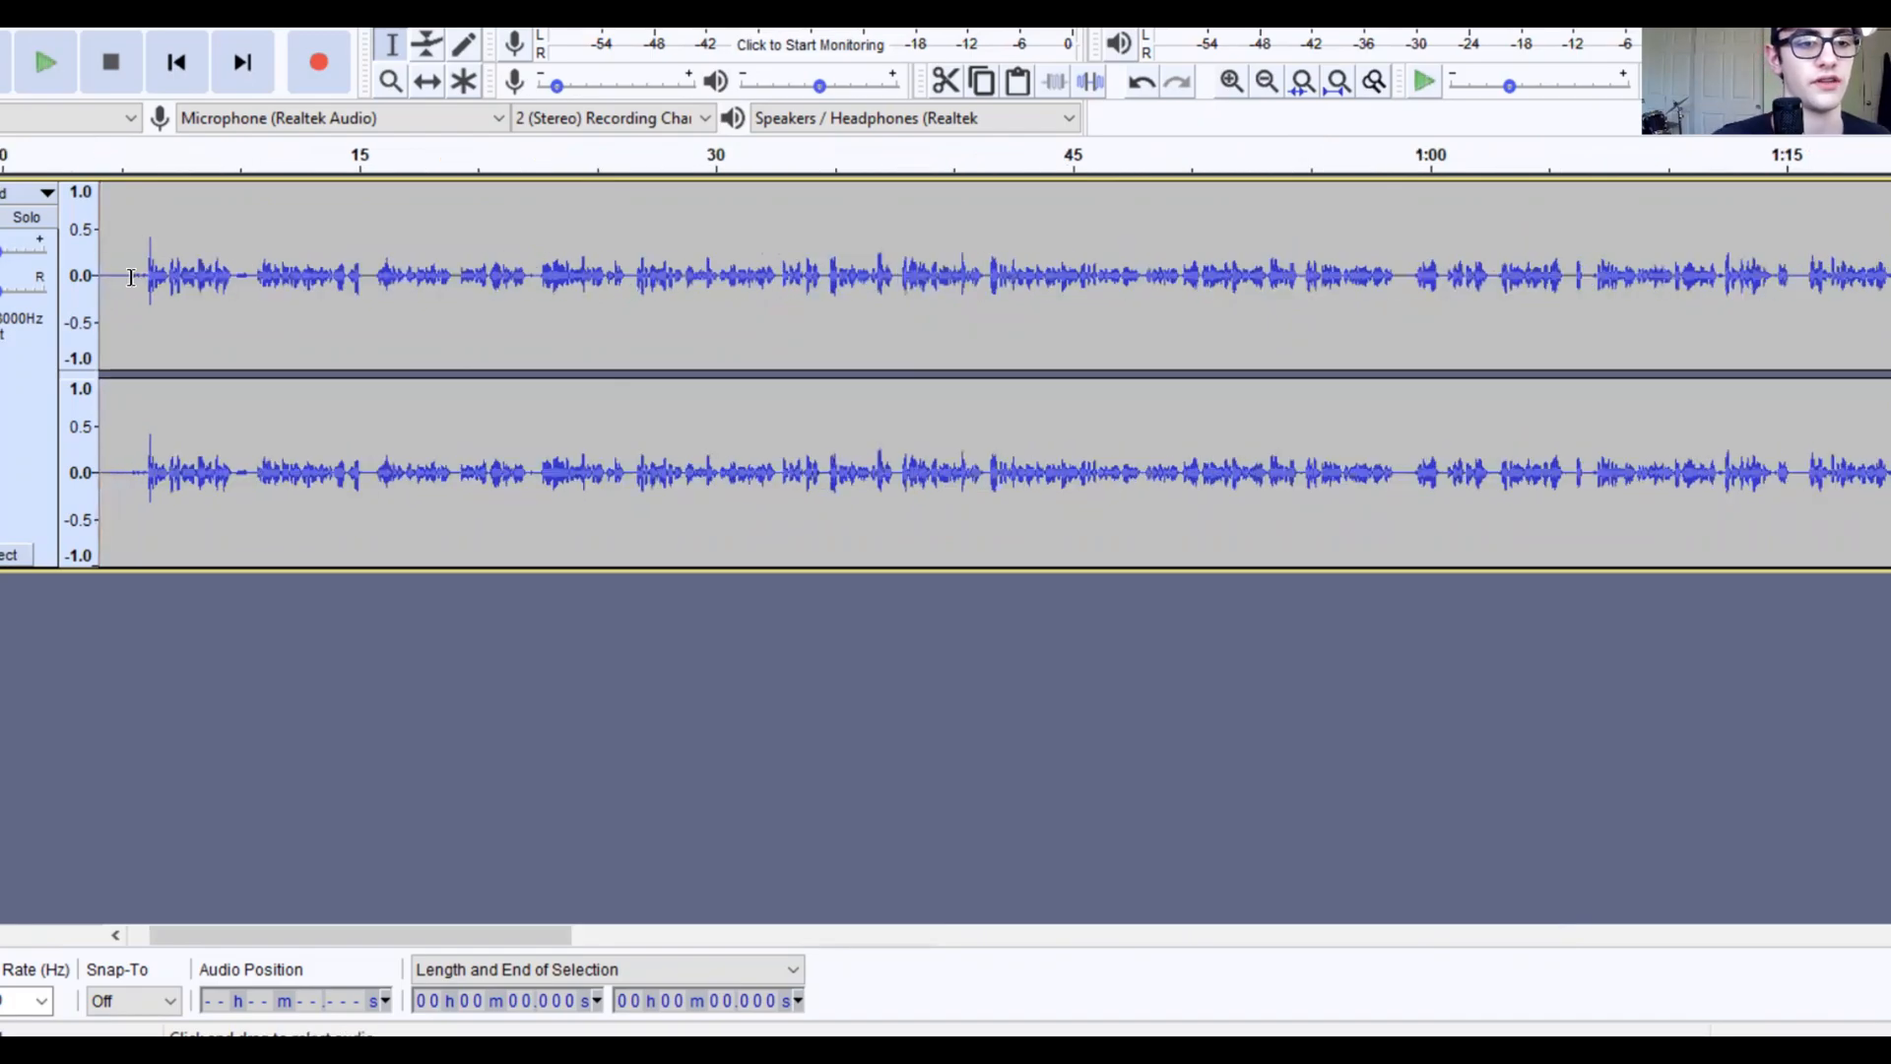
left_click_drag(143, 309, 239, 364)
left_click(106, 309)
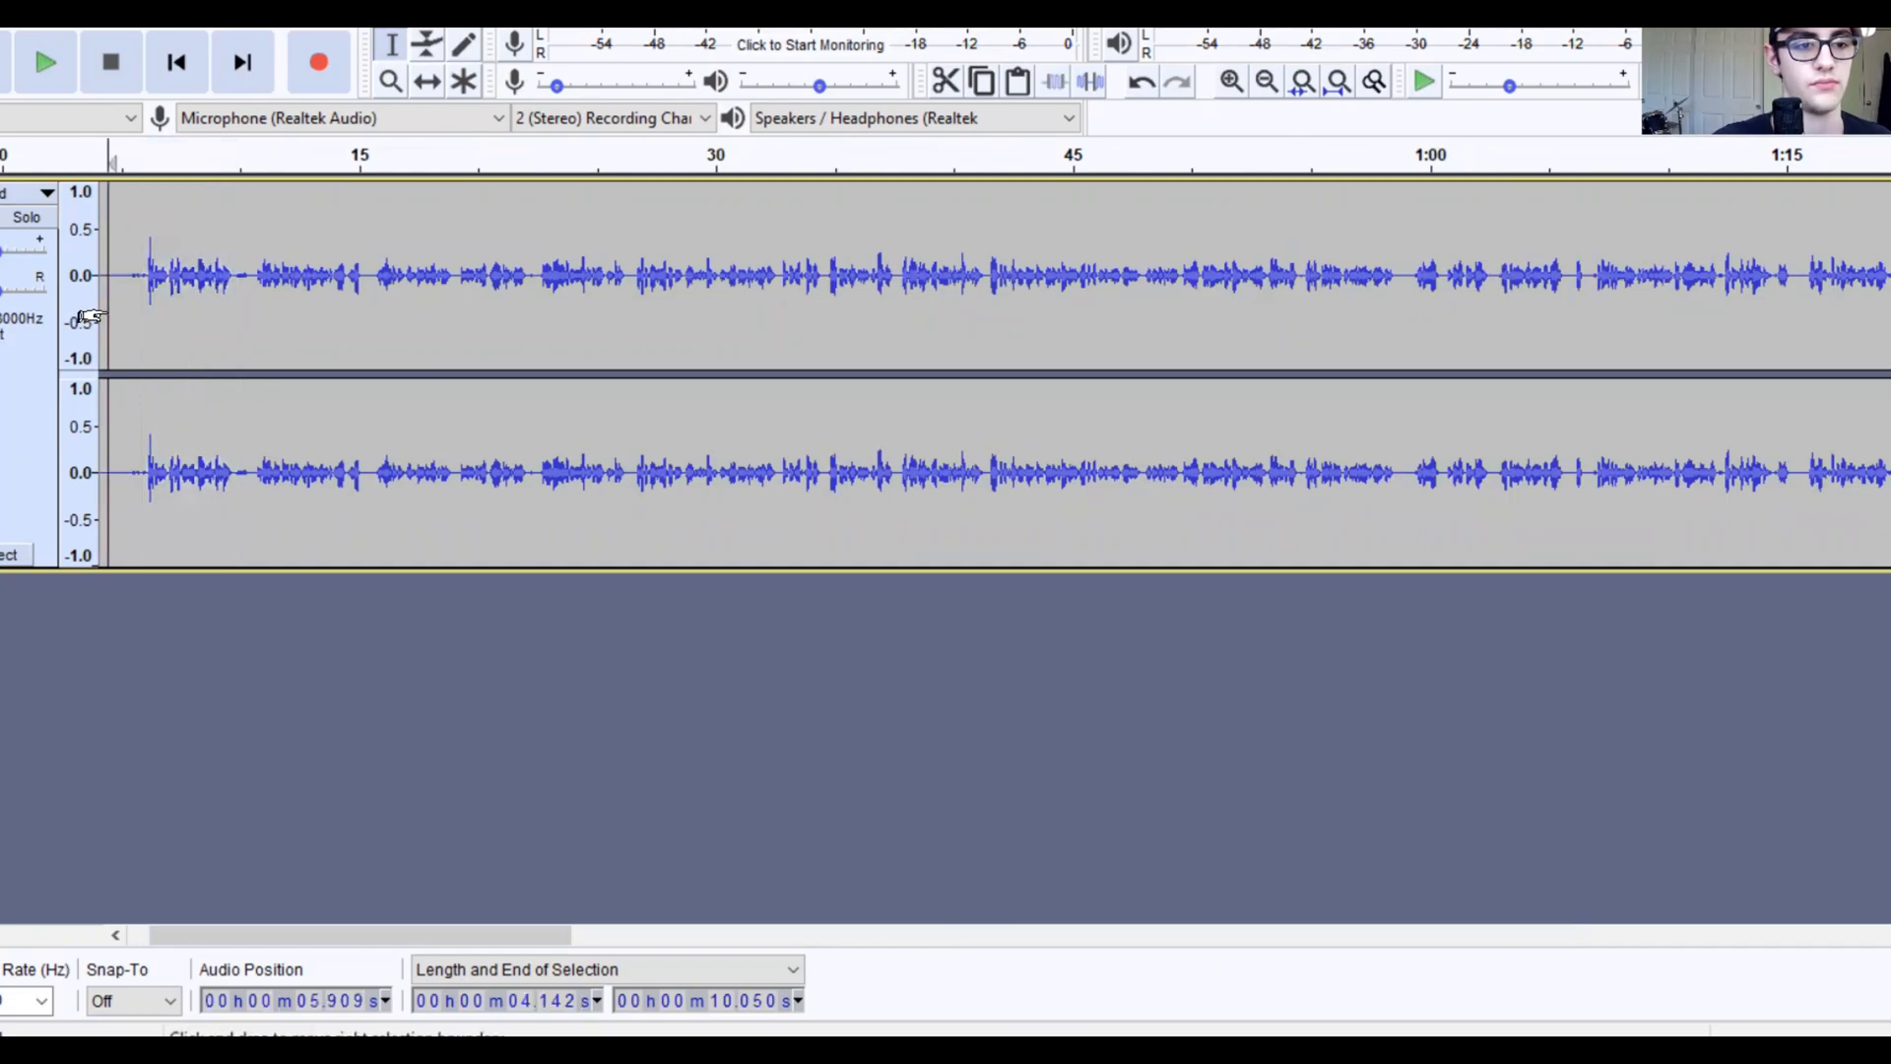
scroll(105, 309, "left", 2)
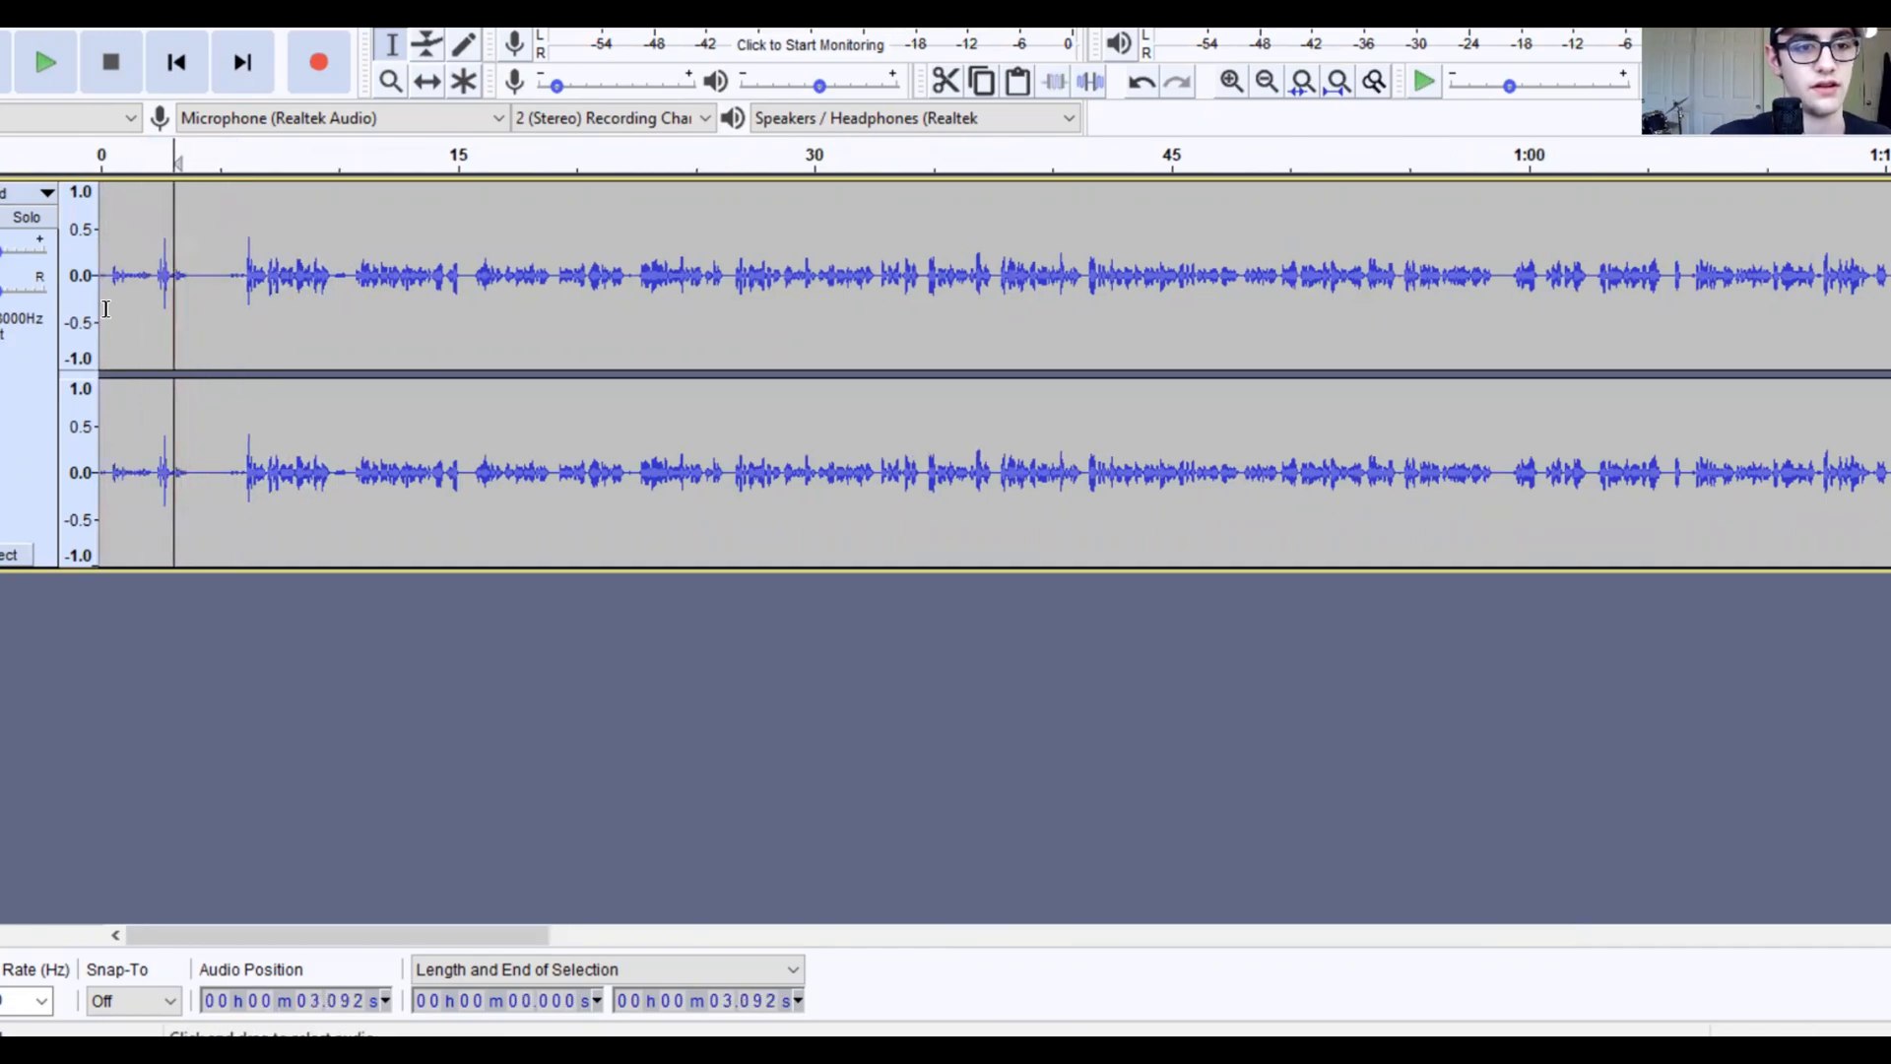
left_click_drag(186, 284, 226, 305)
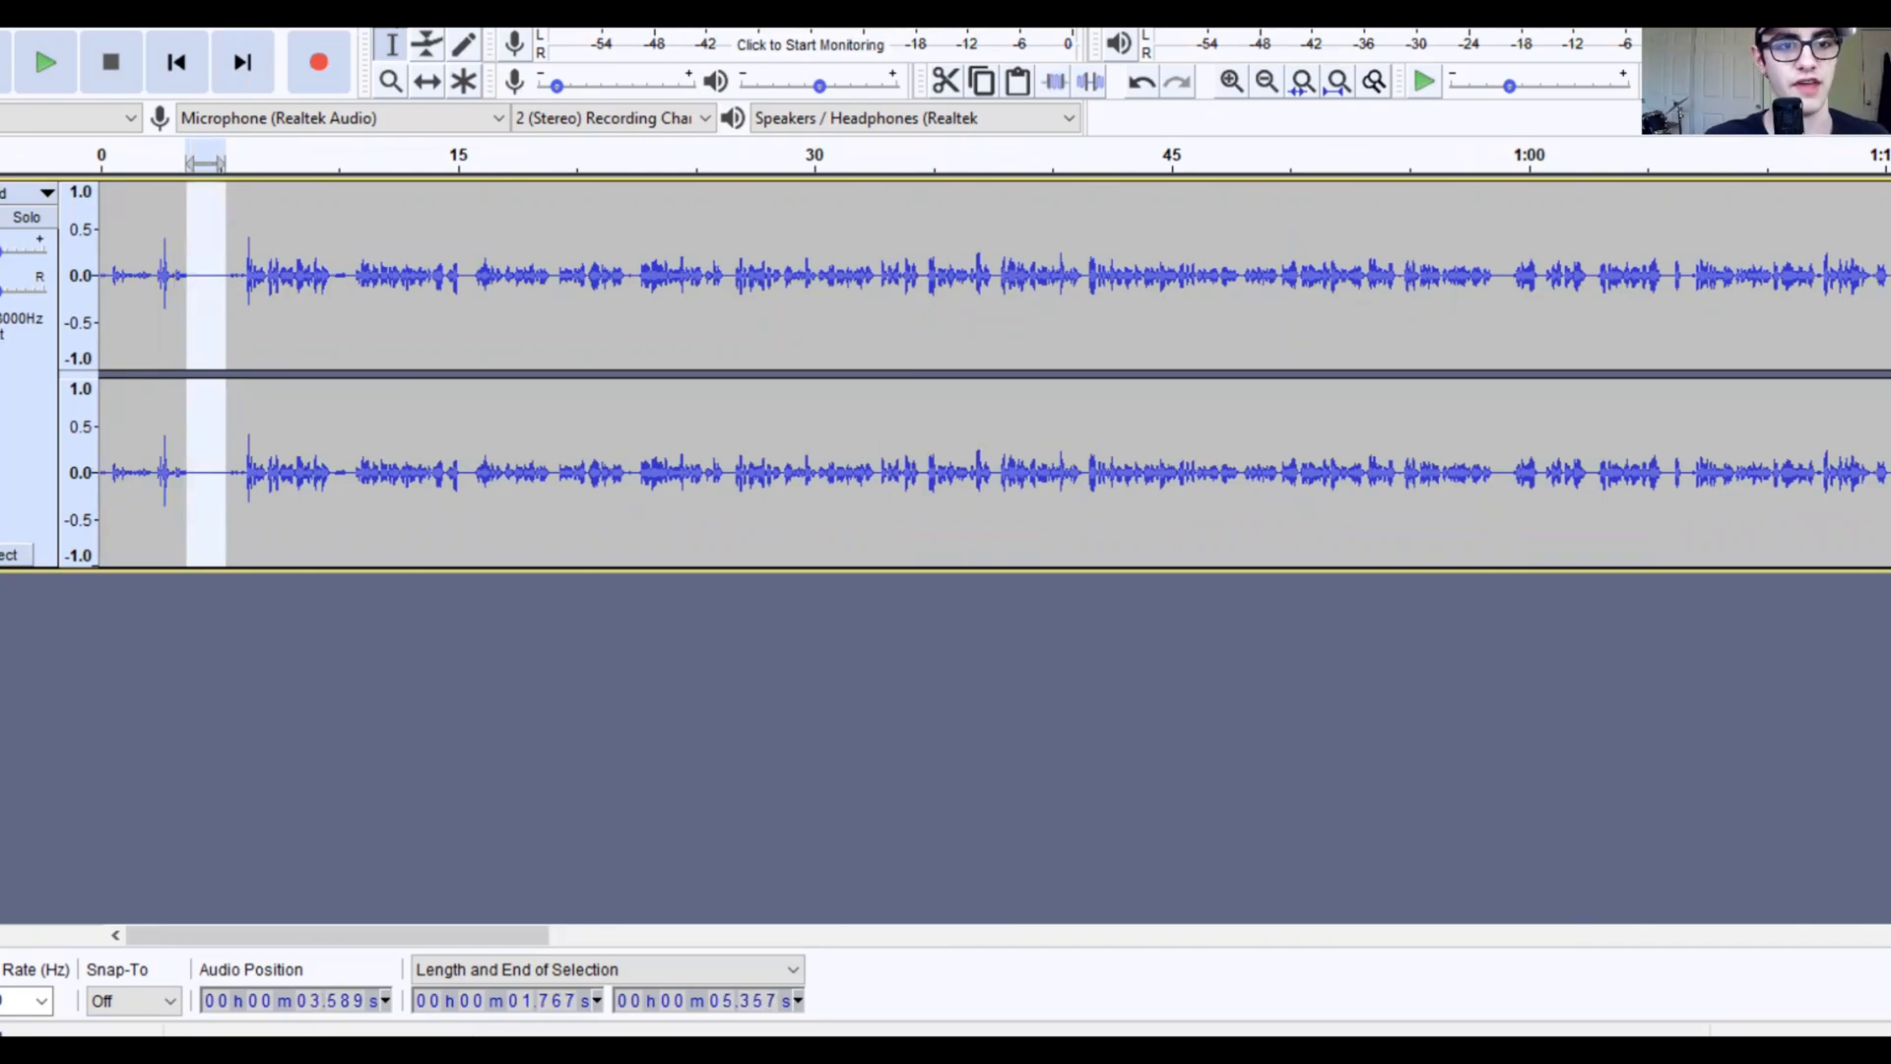
left_click(320, 8)
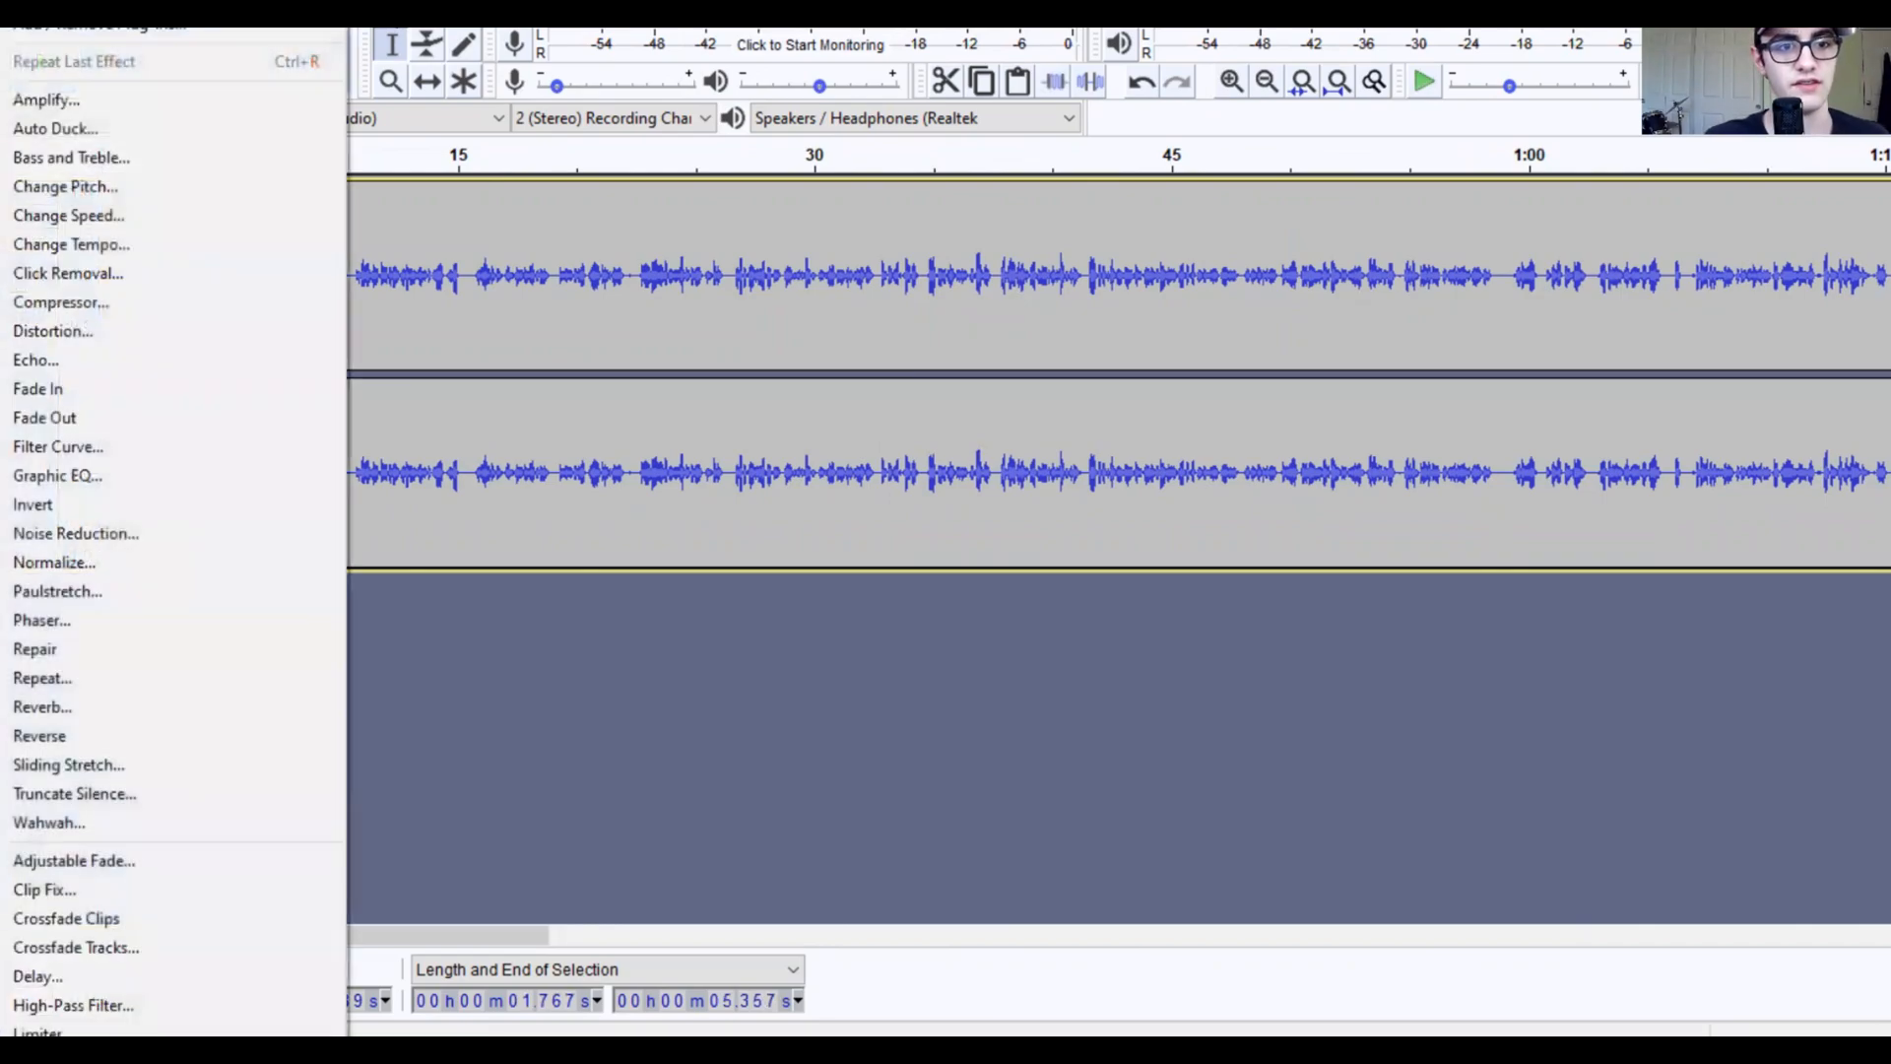
left_click(248, 537)
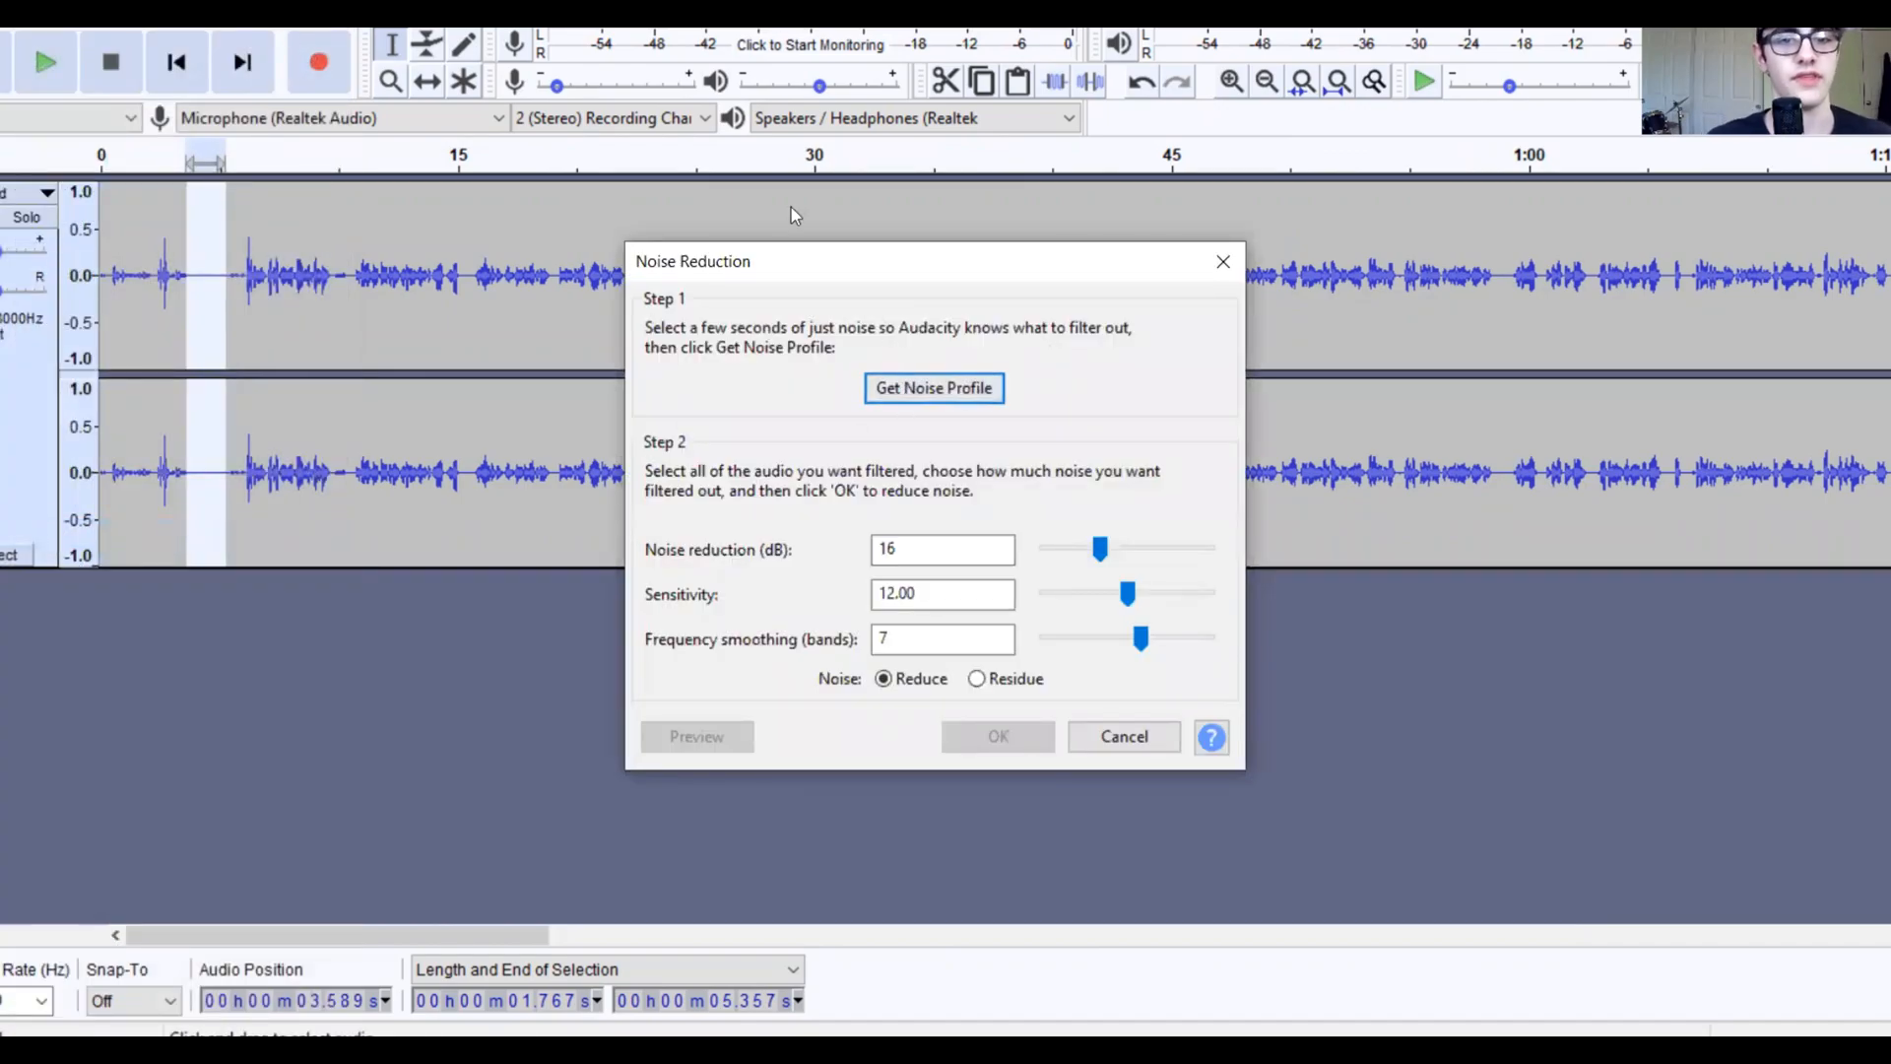
left_click(918, 389)
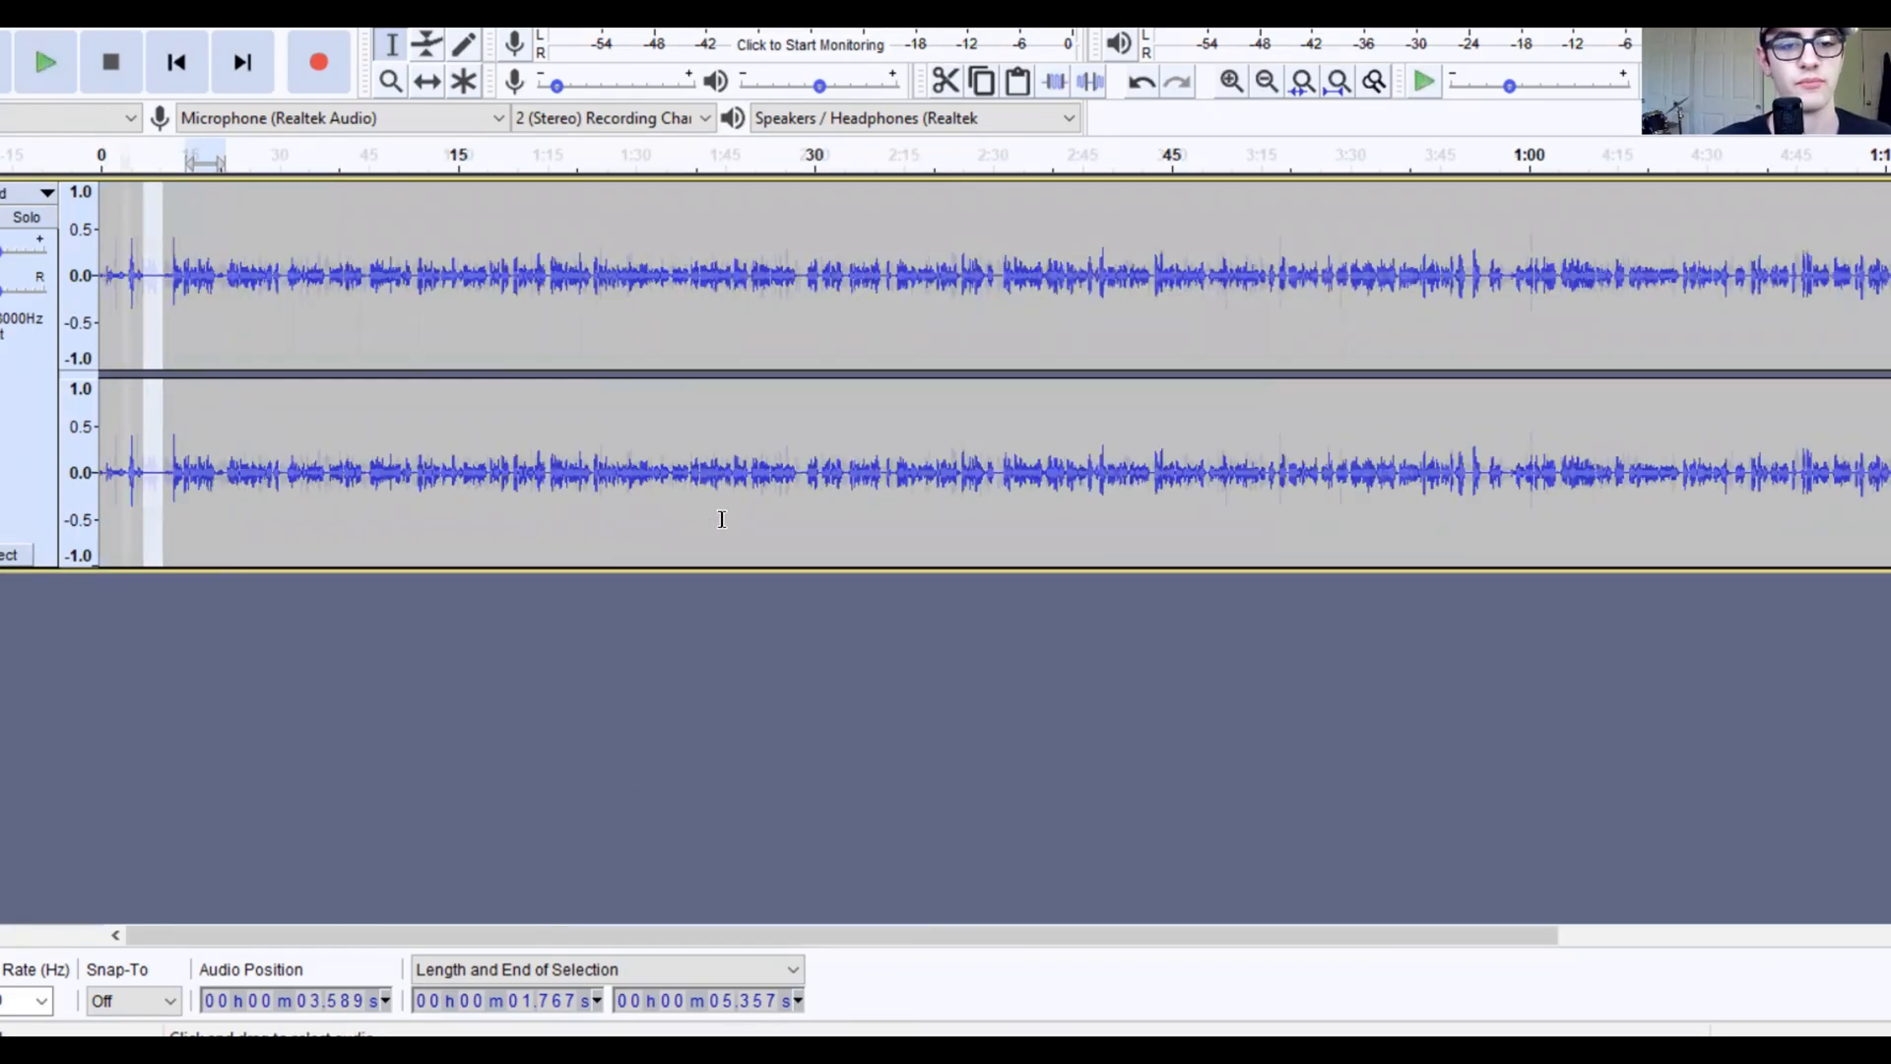
Step: Select the entire recording and apply Noise Reduction at 16 dB, sensitivity 12.00, smoothing 7
scroll(722, 519, "down", 2)
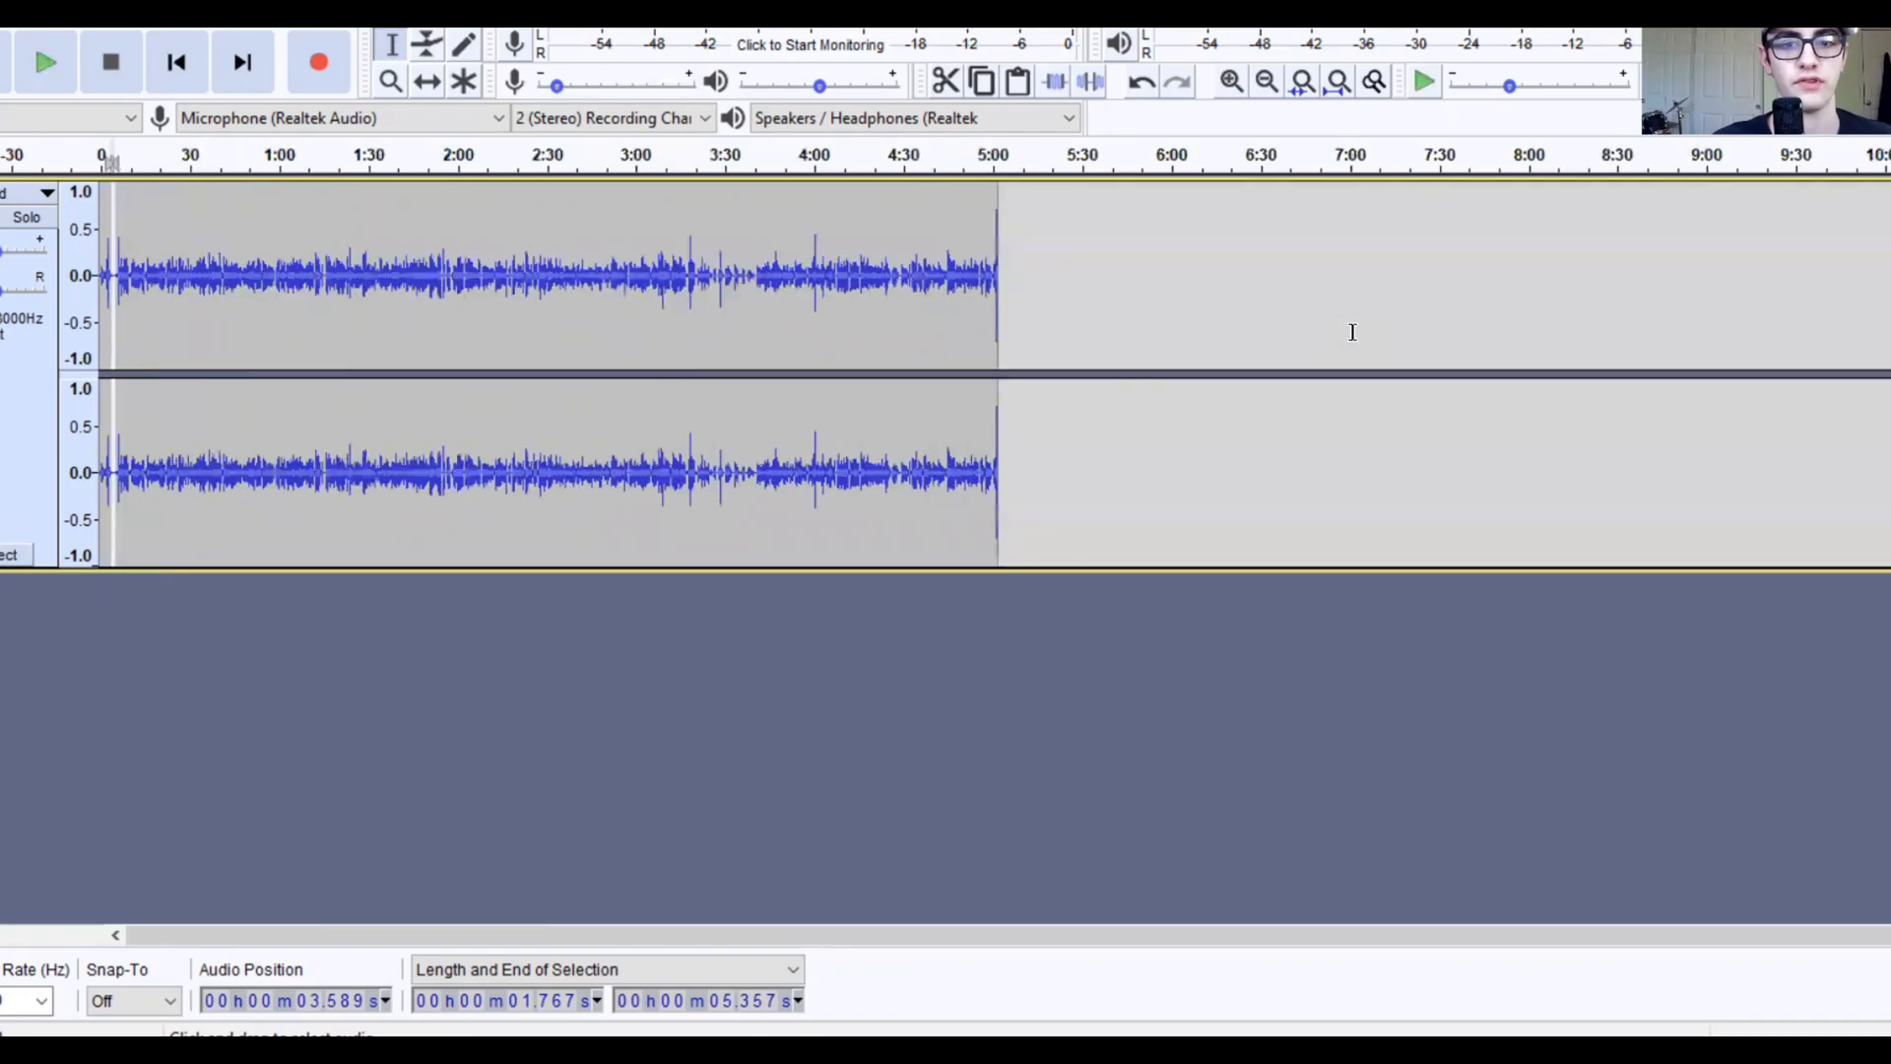
left_click(998, 338)
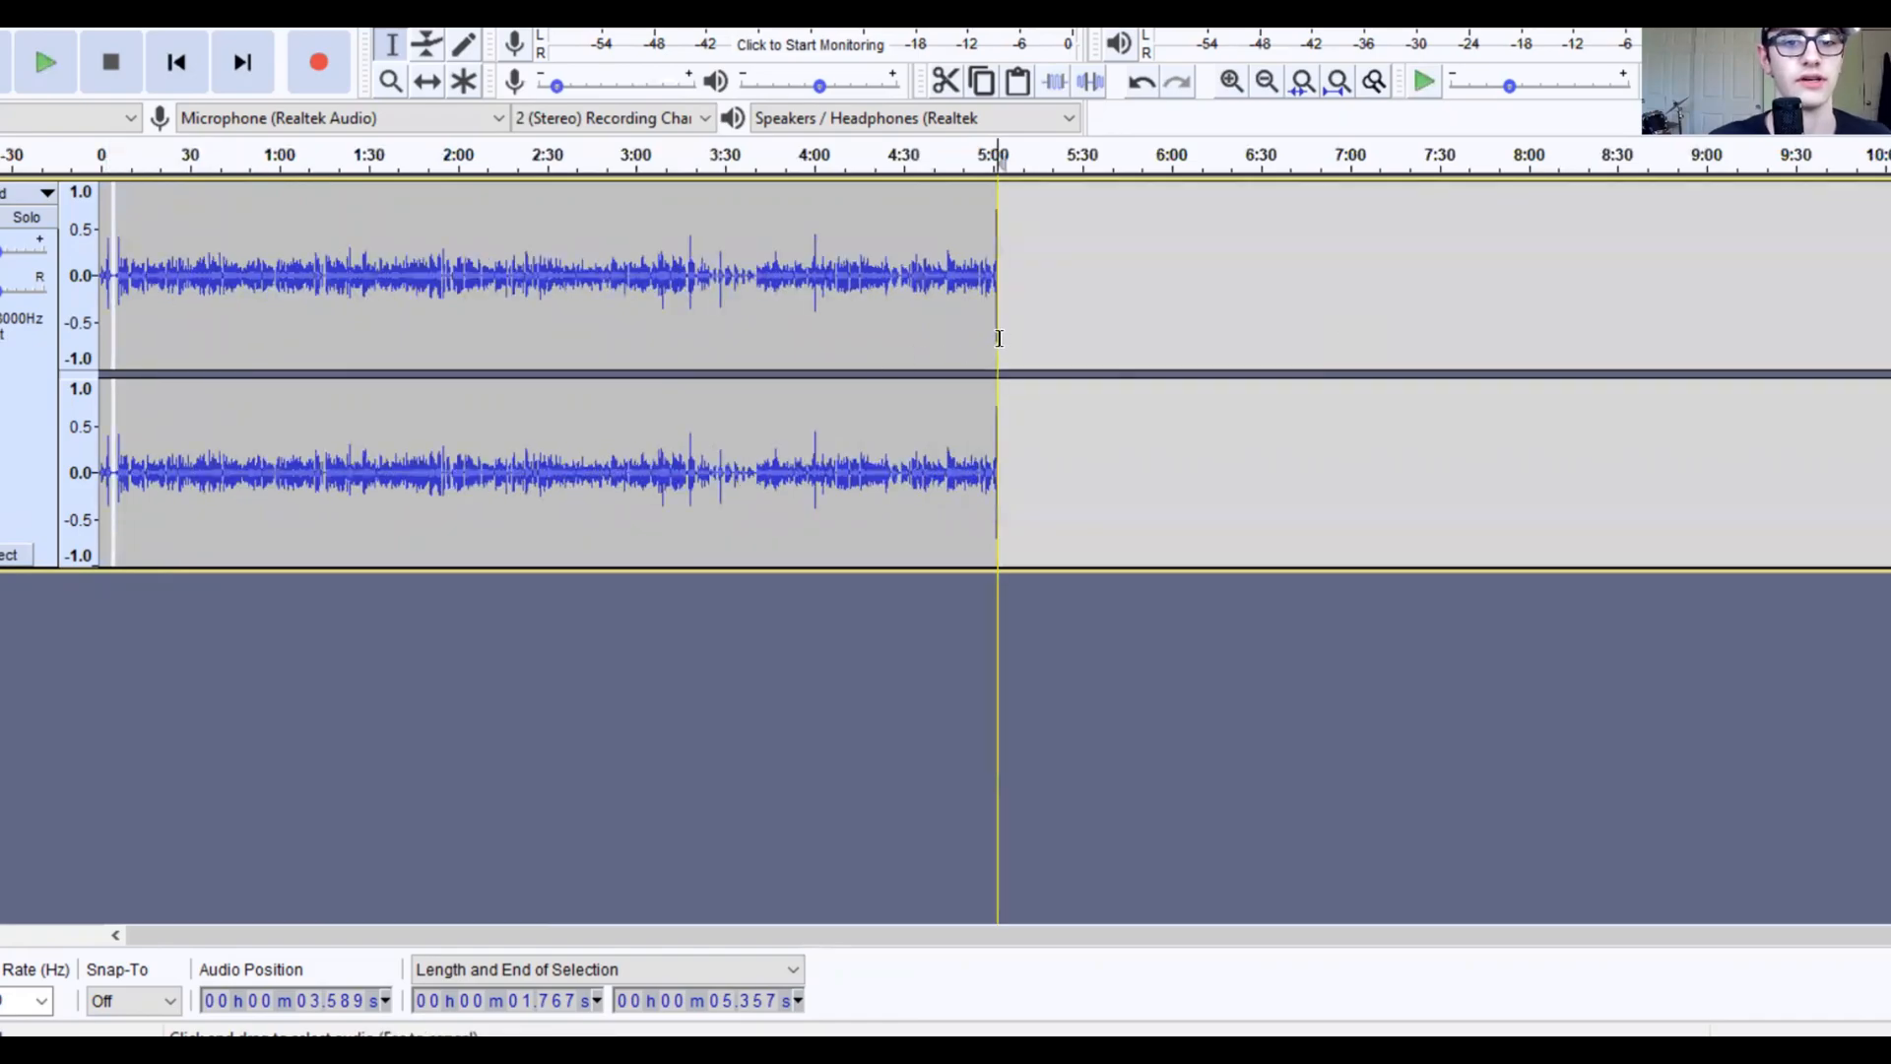
key("ctrl+a")
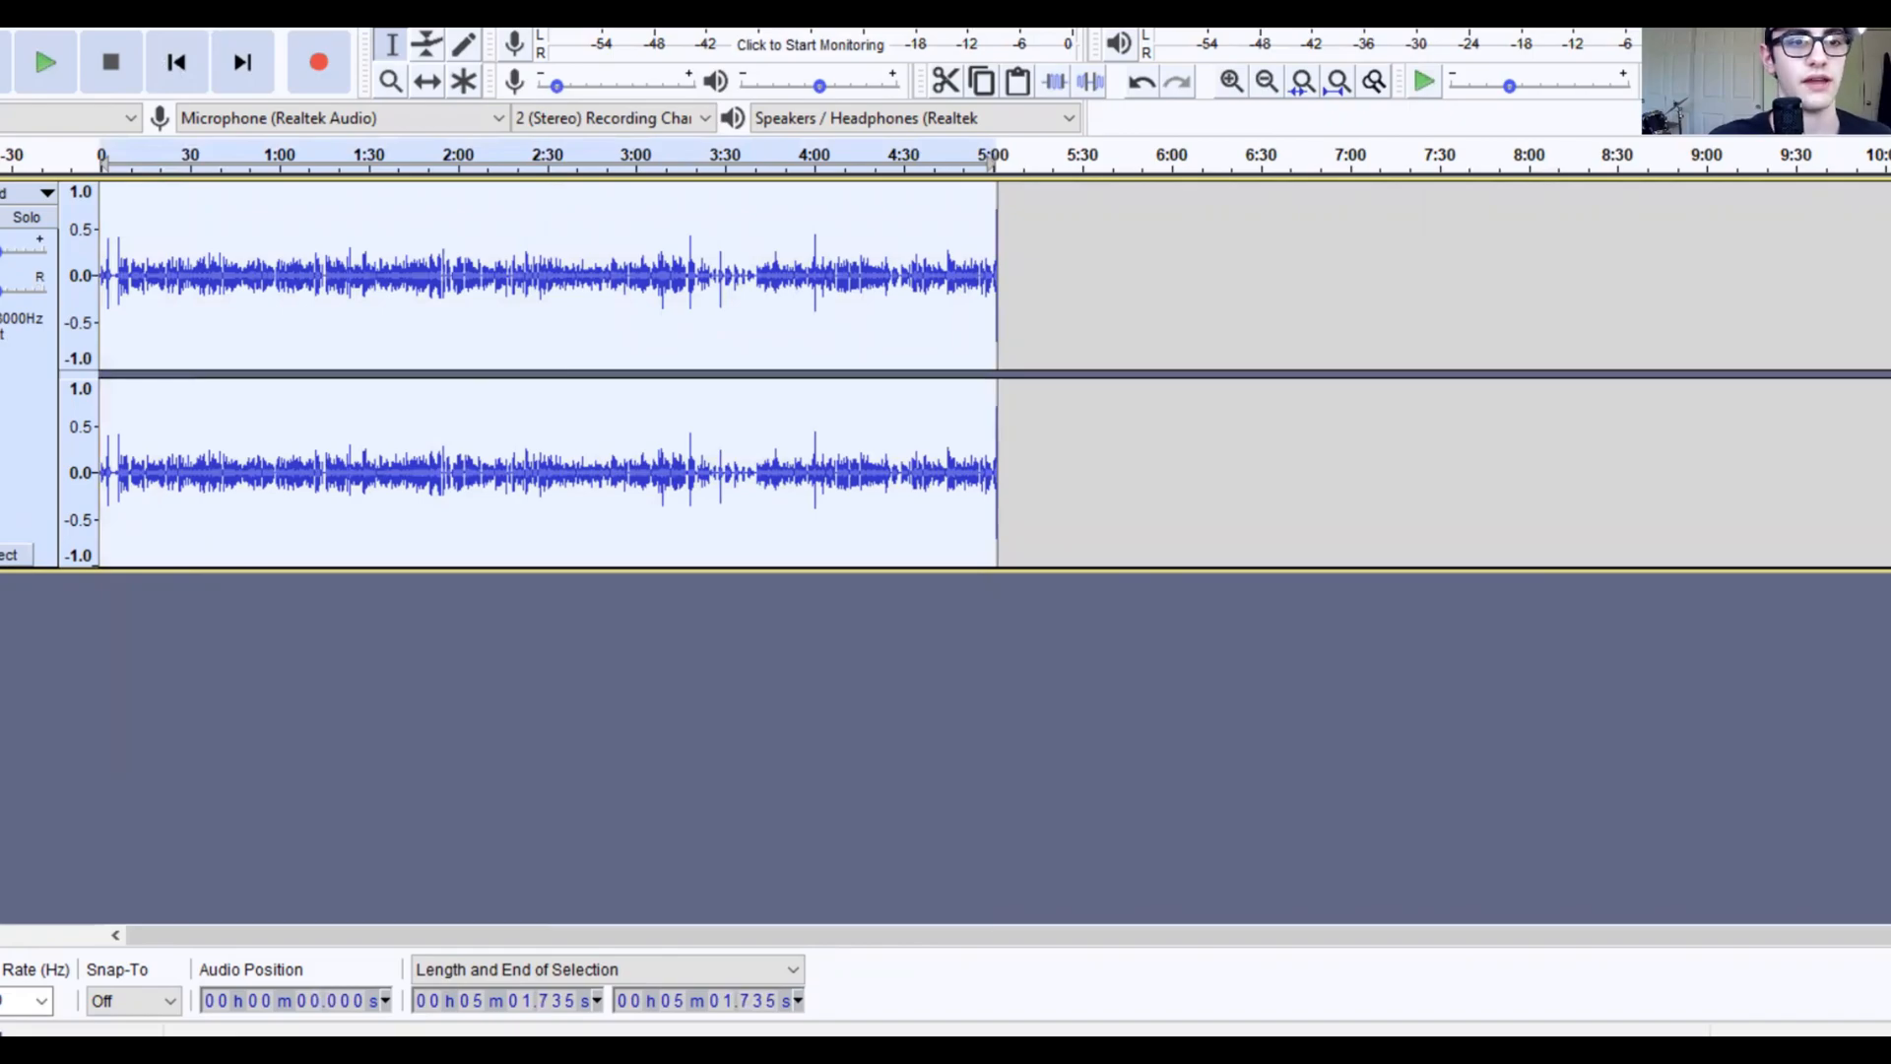
key("alt+c")
left_click(95, 532)
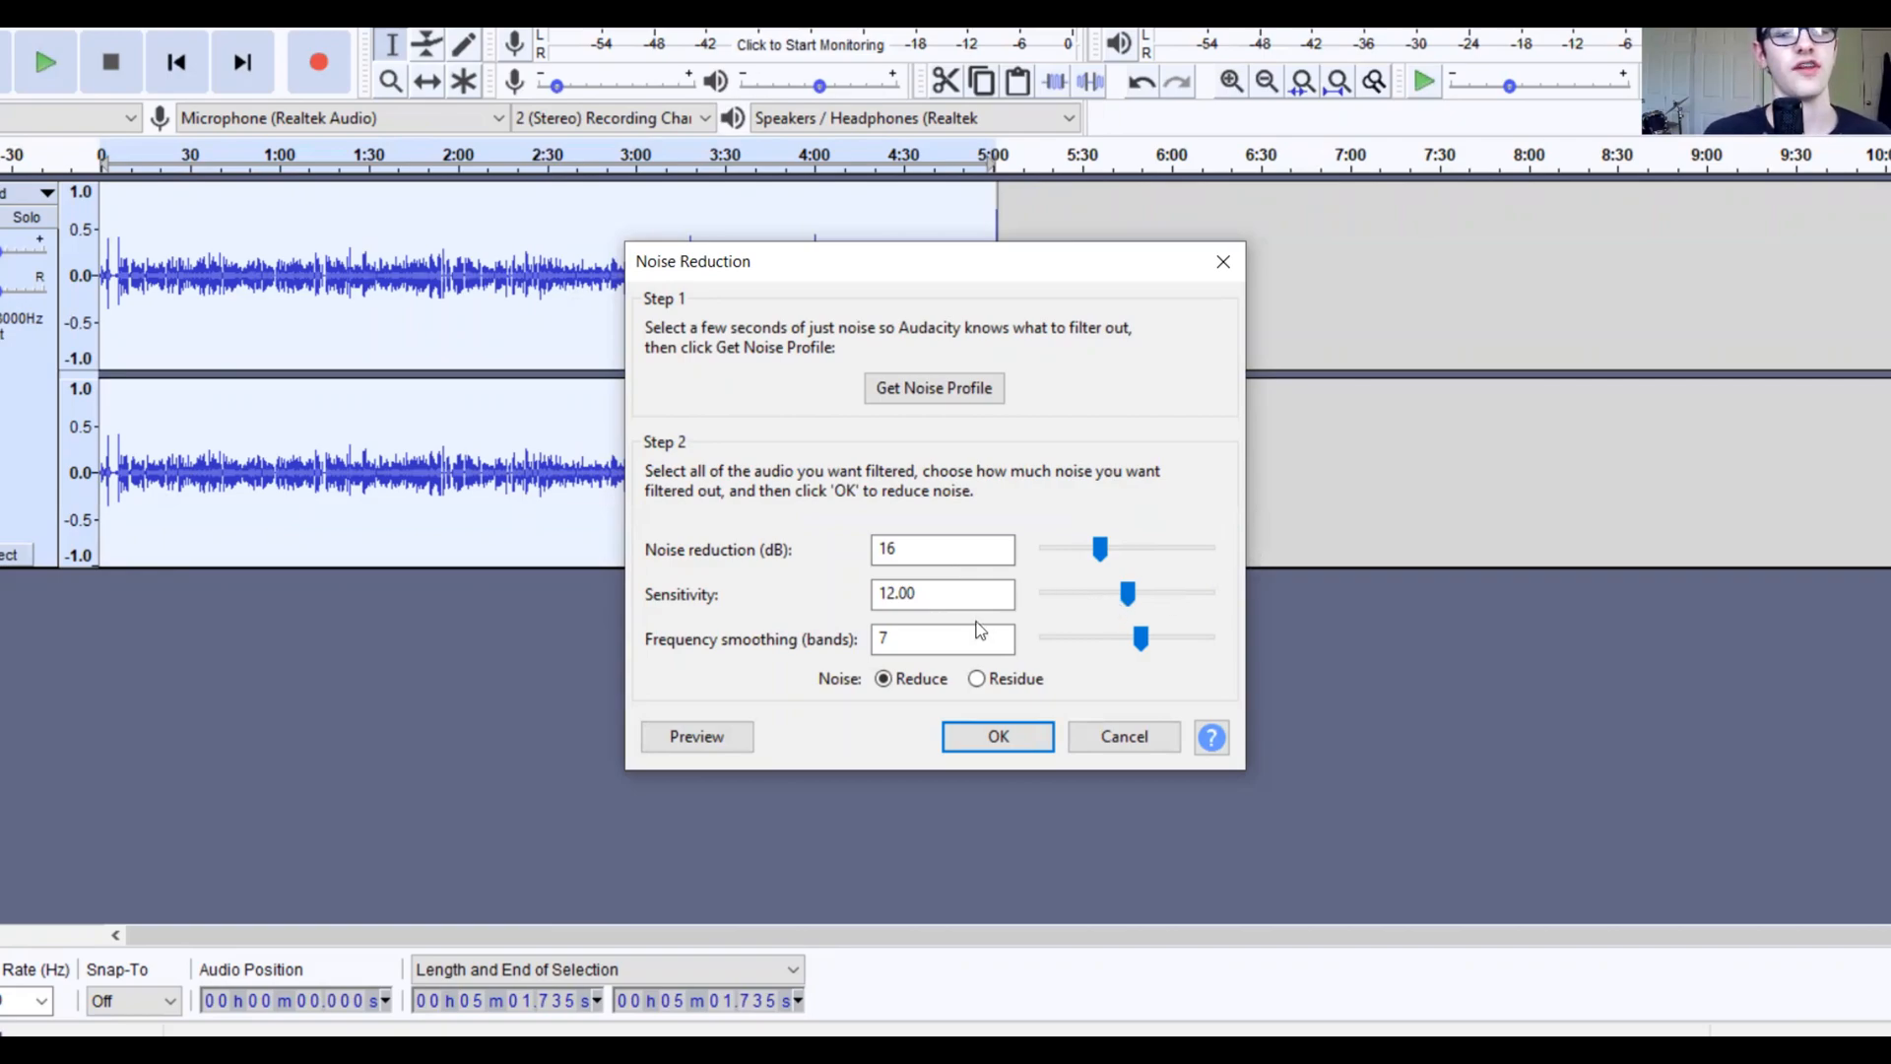
left_click(998, 739)
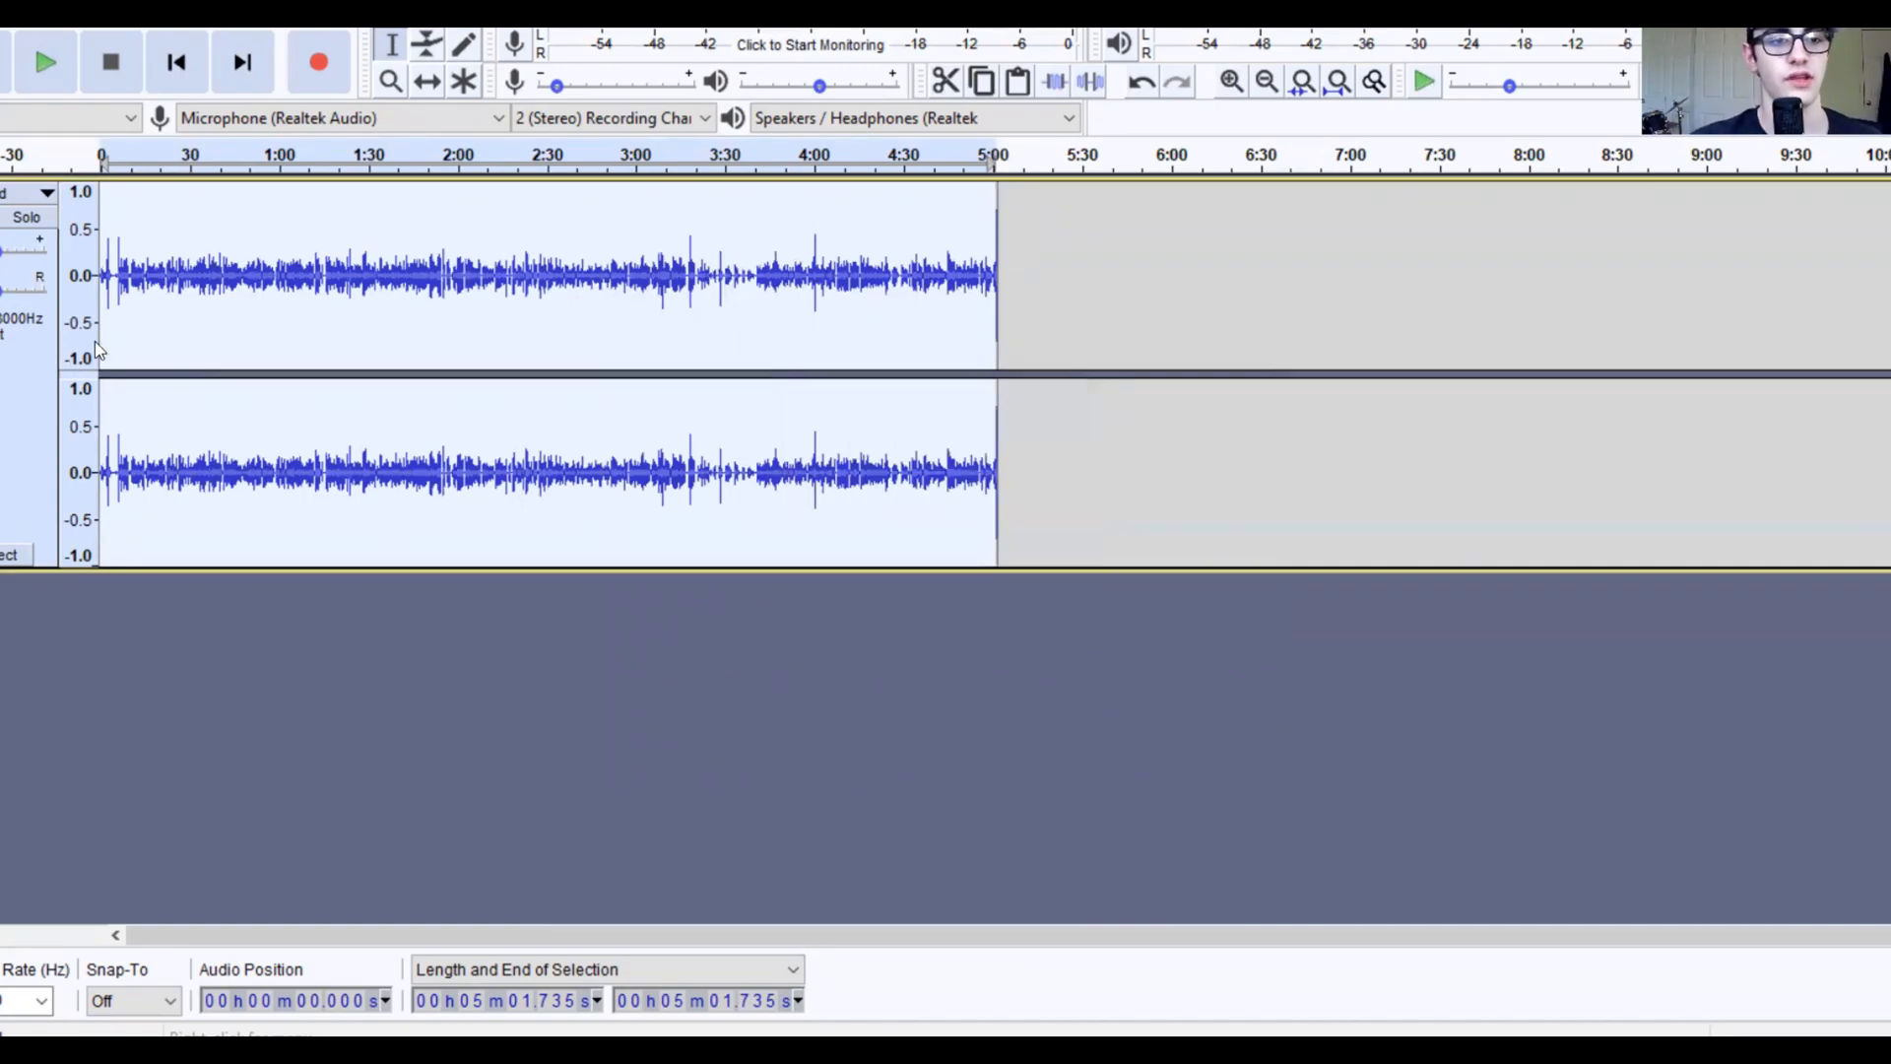
Step: Choose to export the recording as MP3 from the File menu
left_click(0, 16)
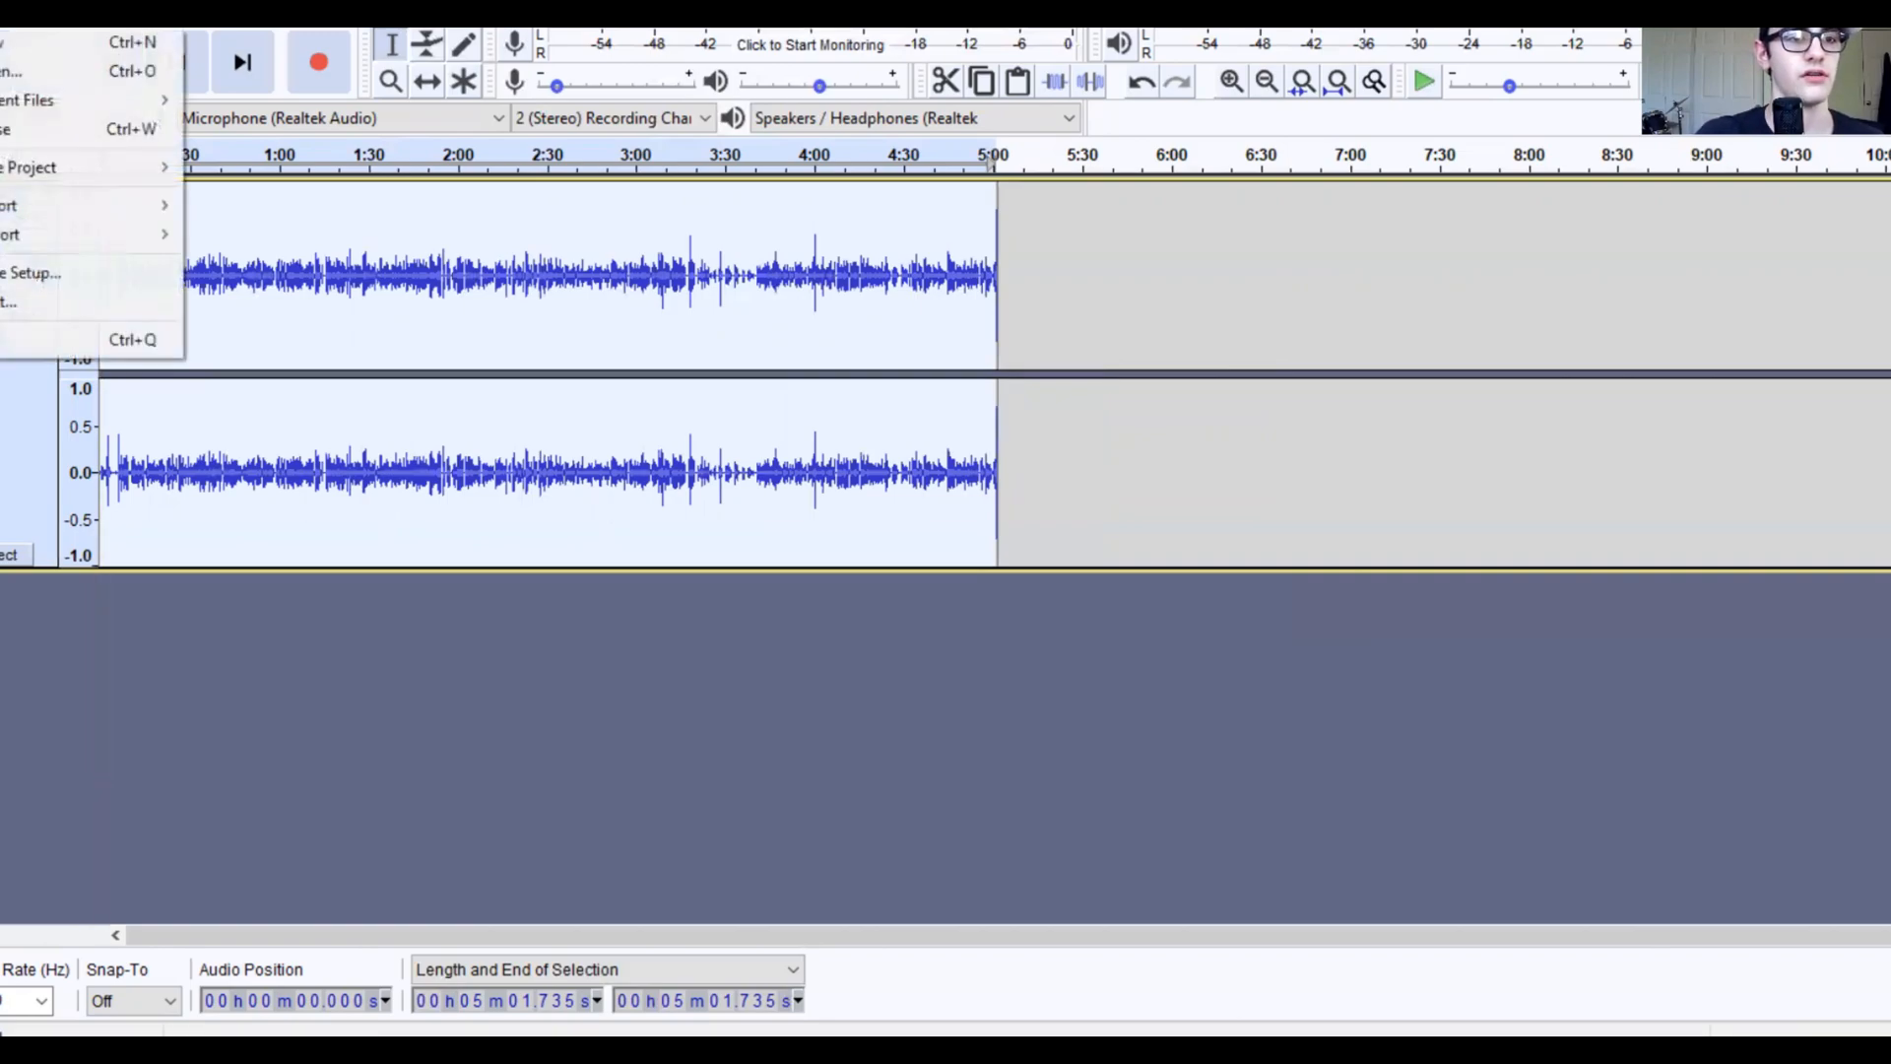
mouse_move(33, 208)
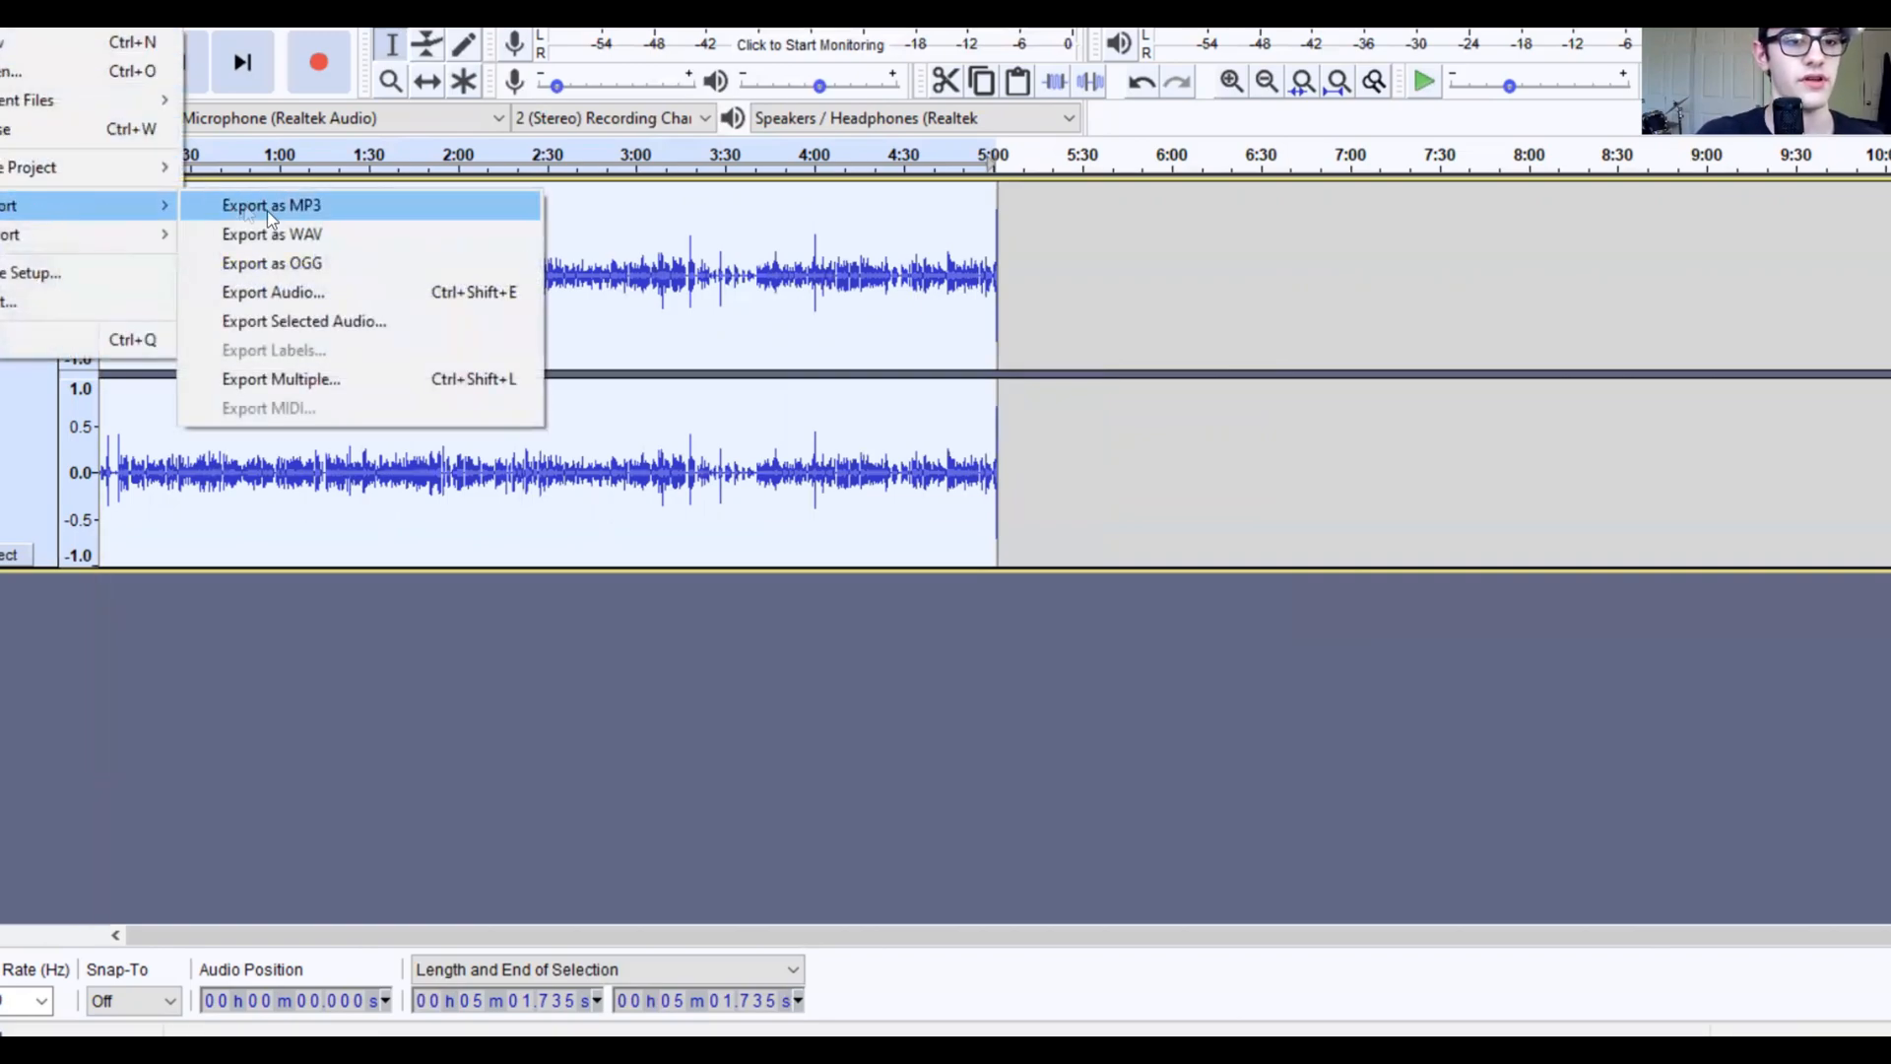
left_click(293, 212)
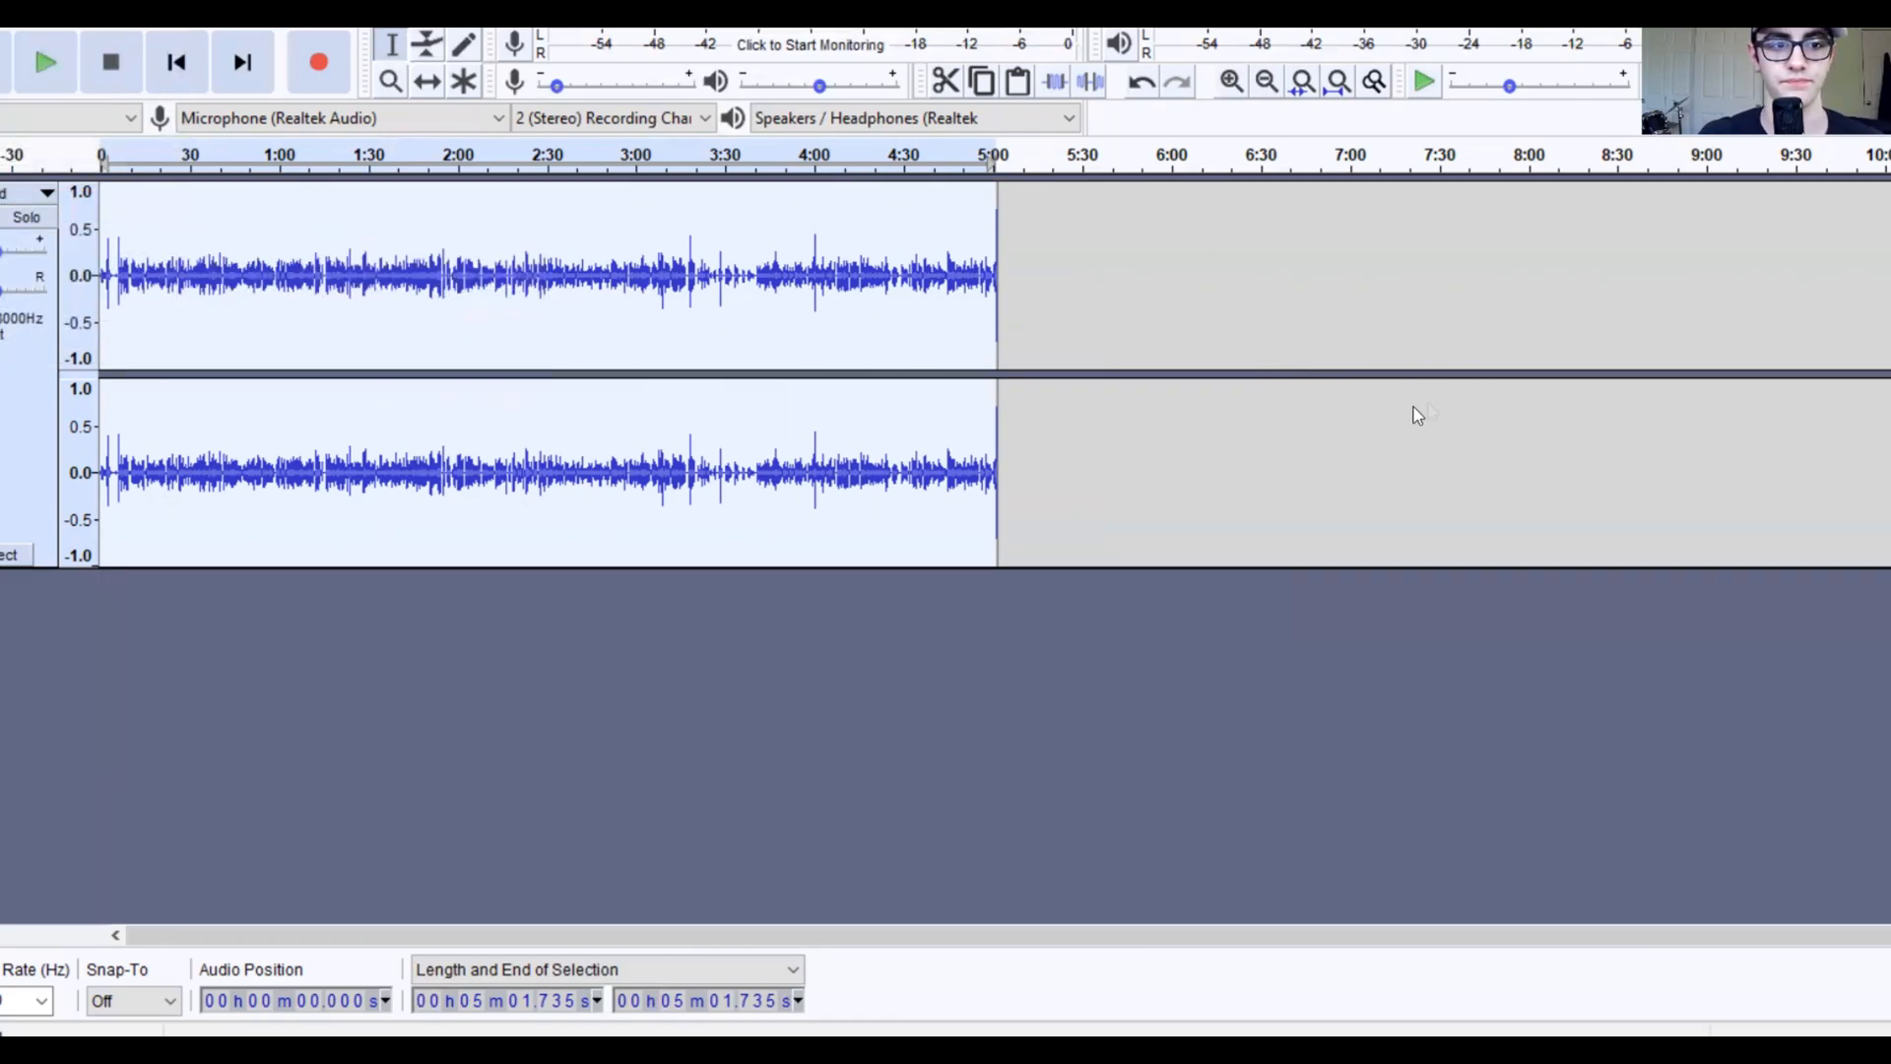
key("ctrl+shift+e")
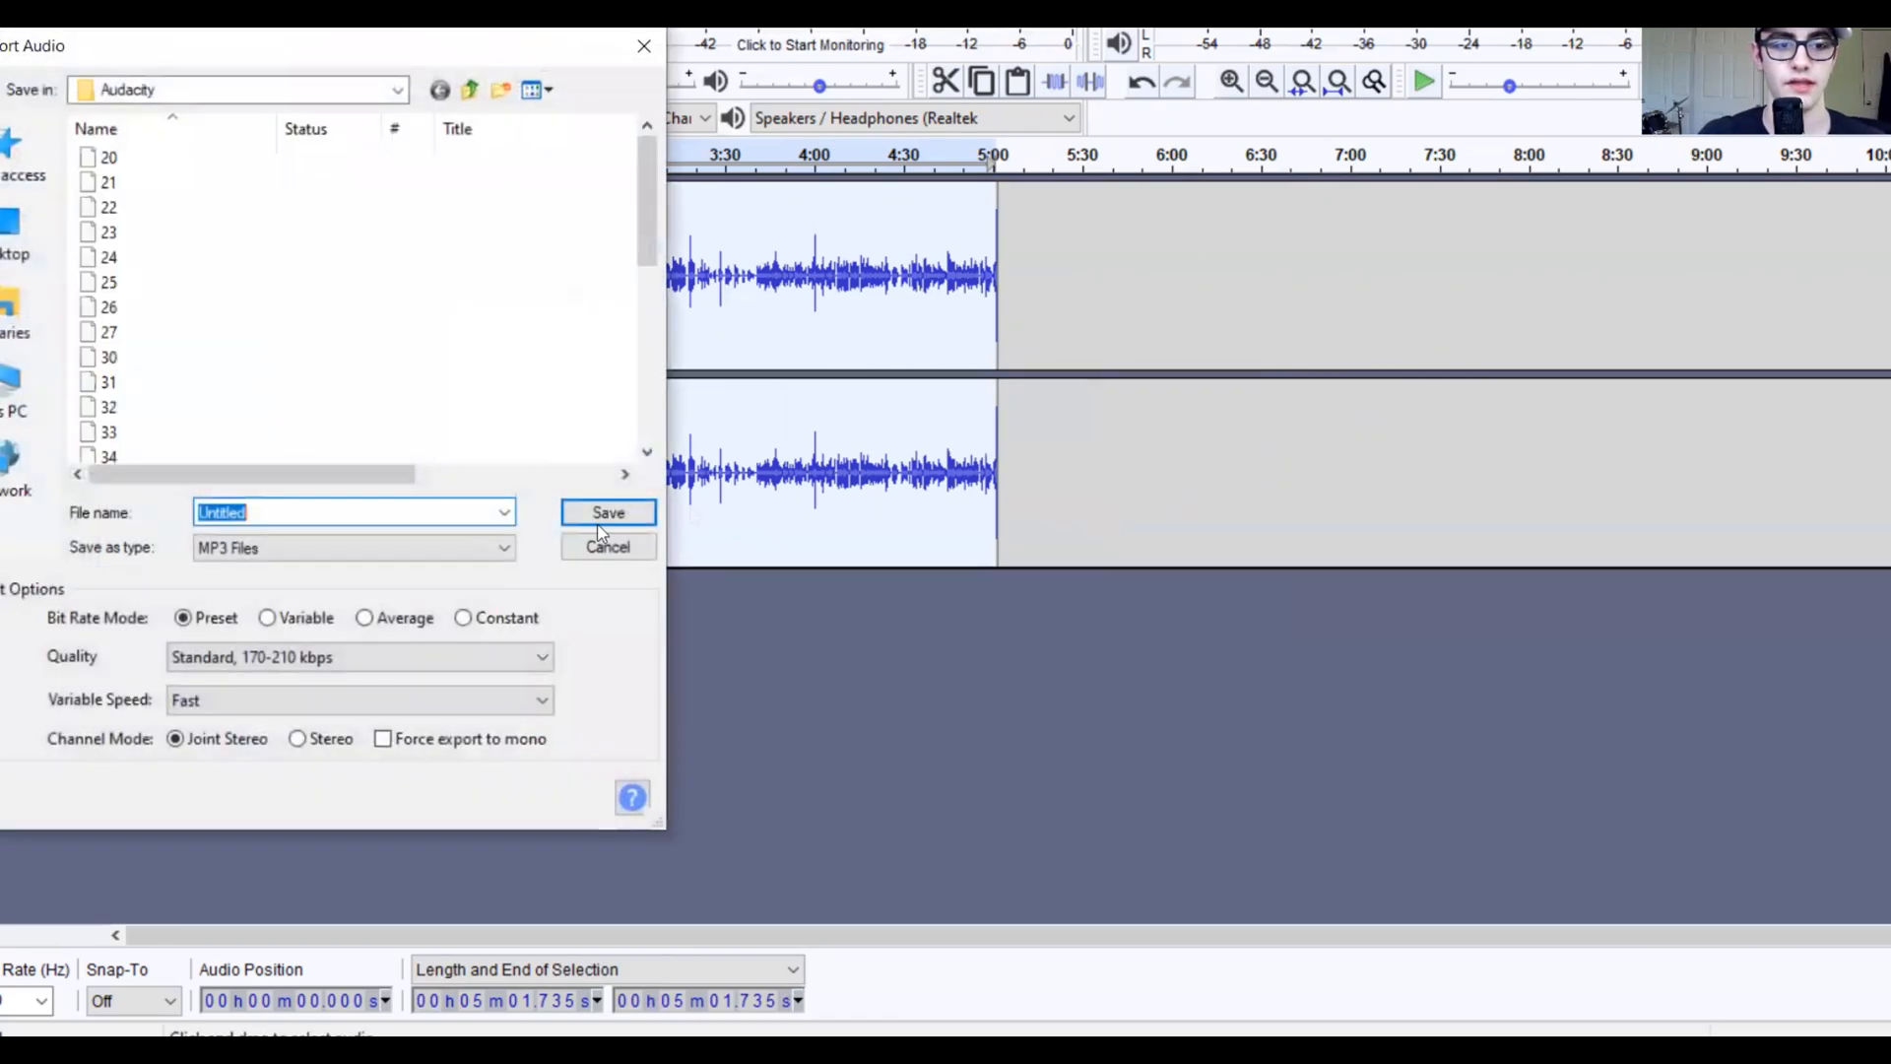
Step: Save the MP3 as 'Test 3', then quit Audacity without saving the project
key("BackSpace")
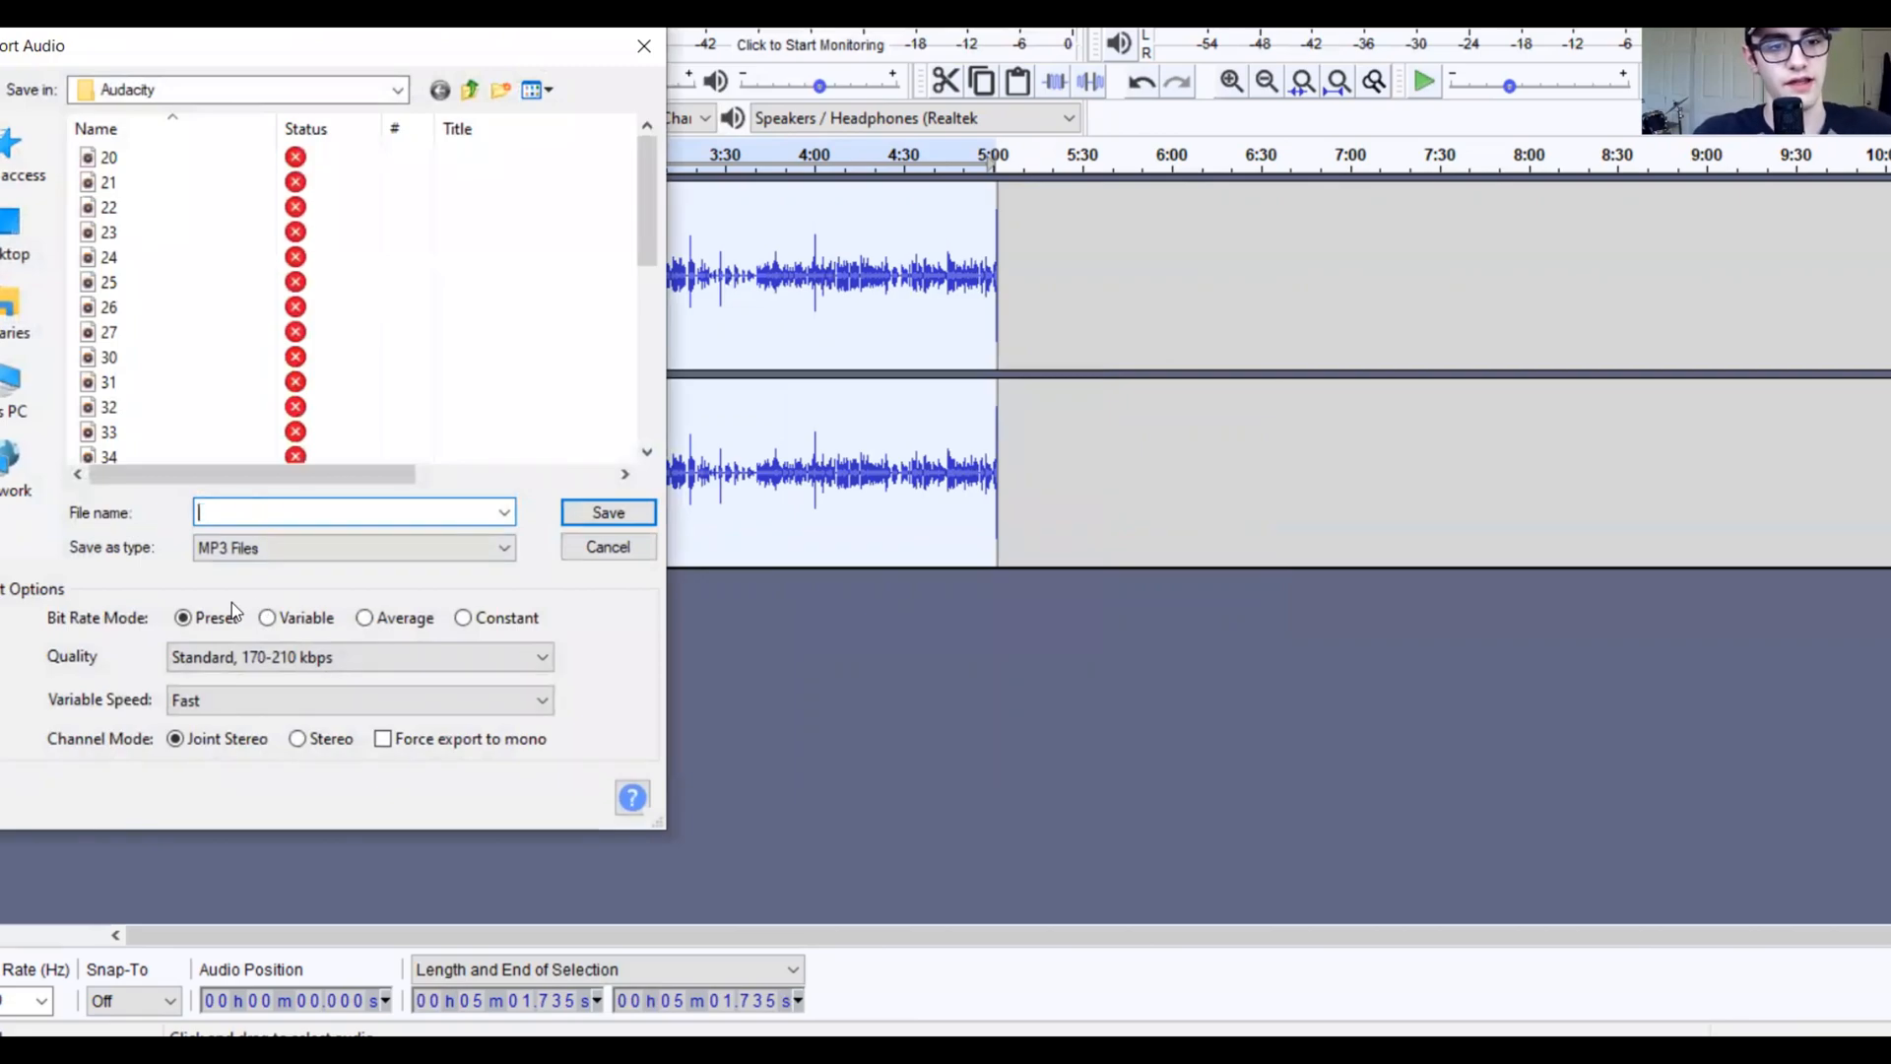
type("Test")
key("BackSpace")
key("BackSpace")
key("BackSpace")
type("est 3")
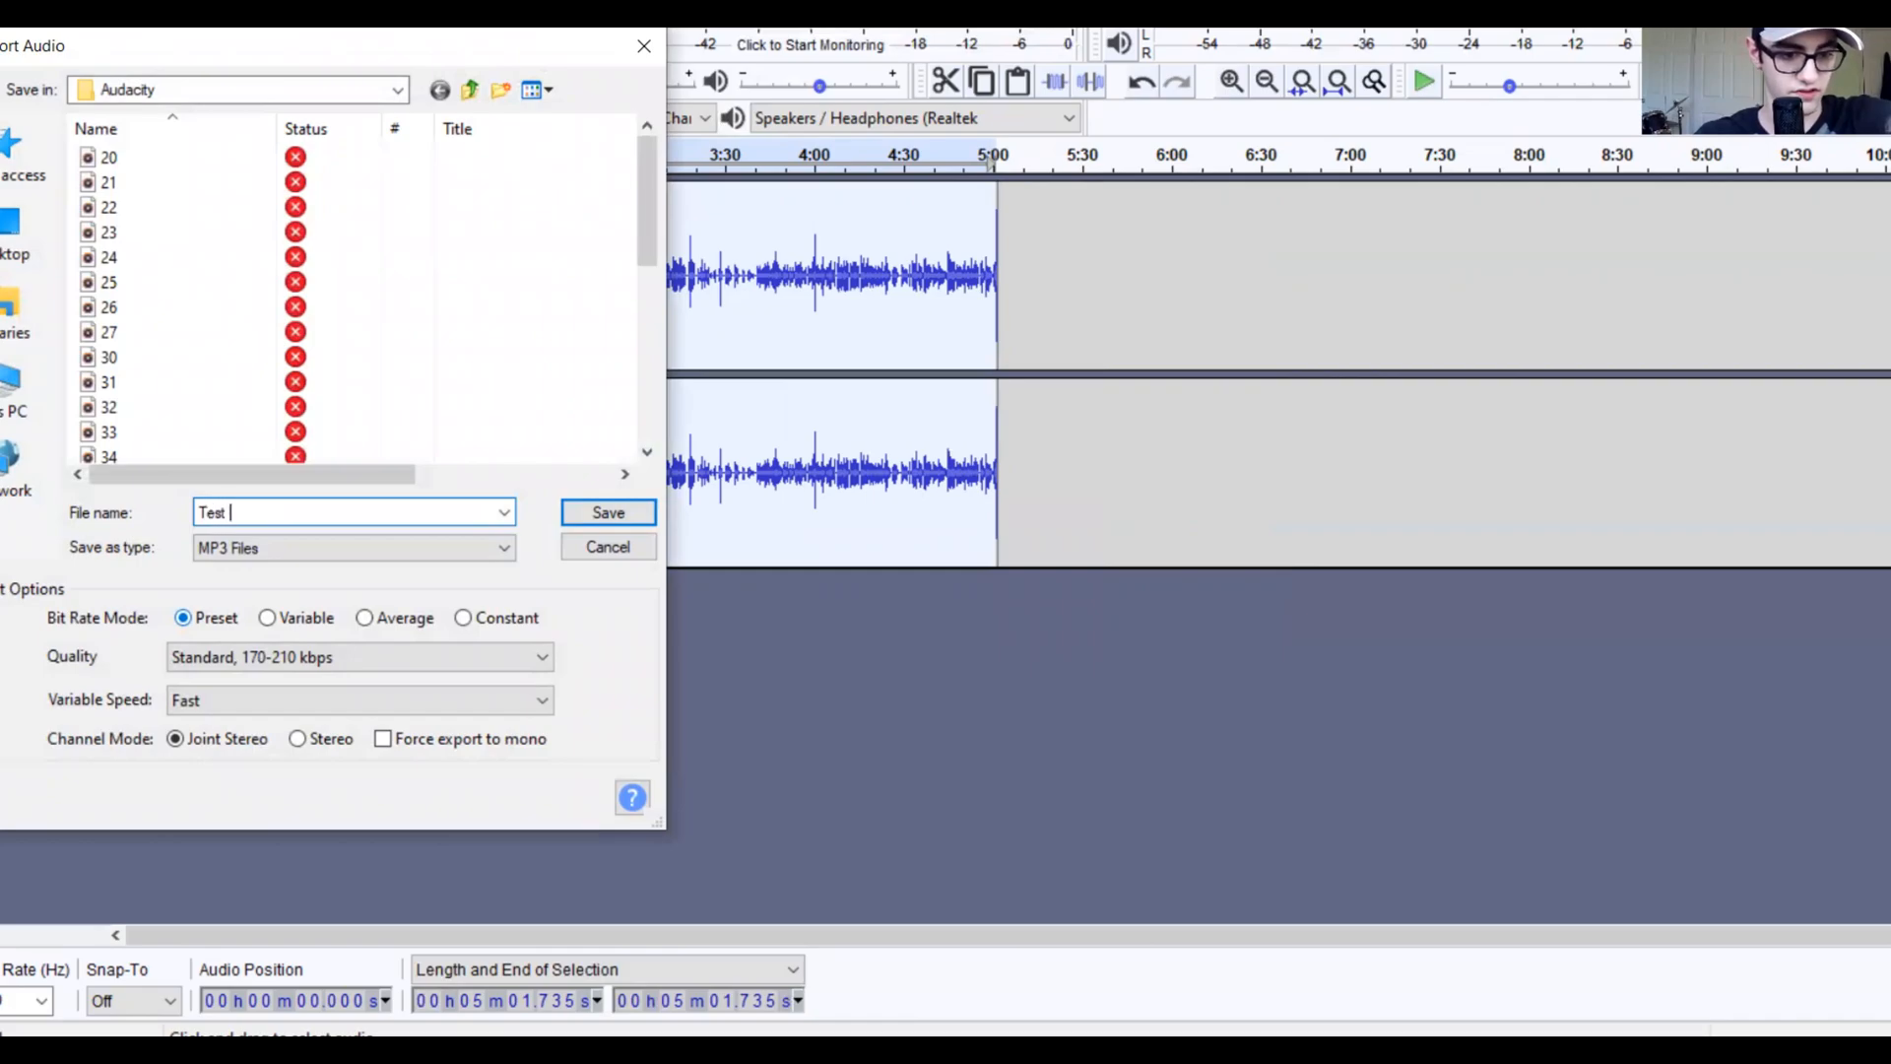
key("Return")
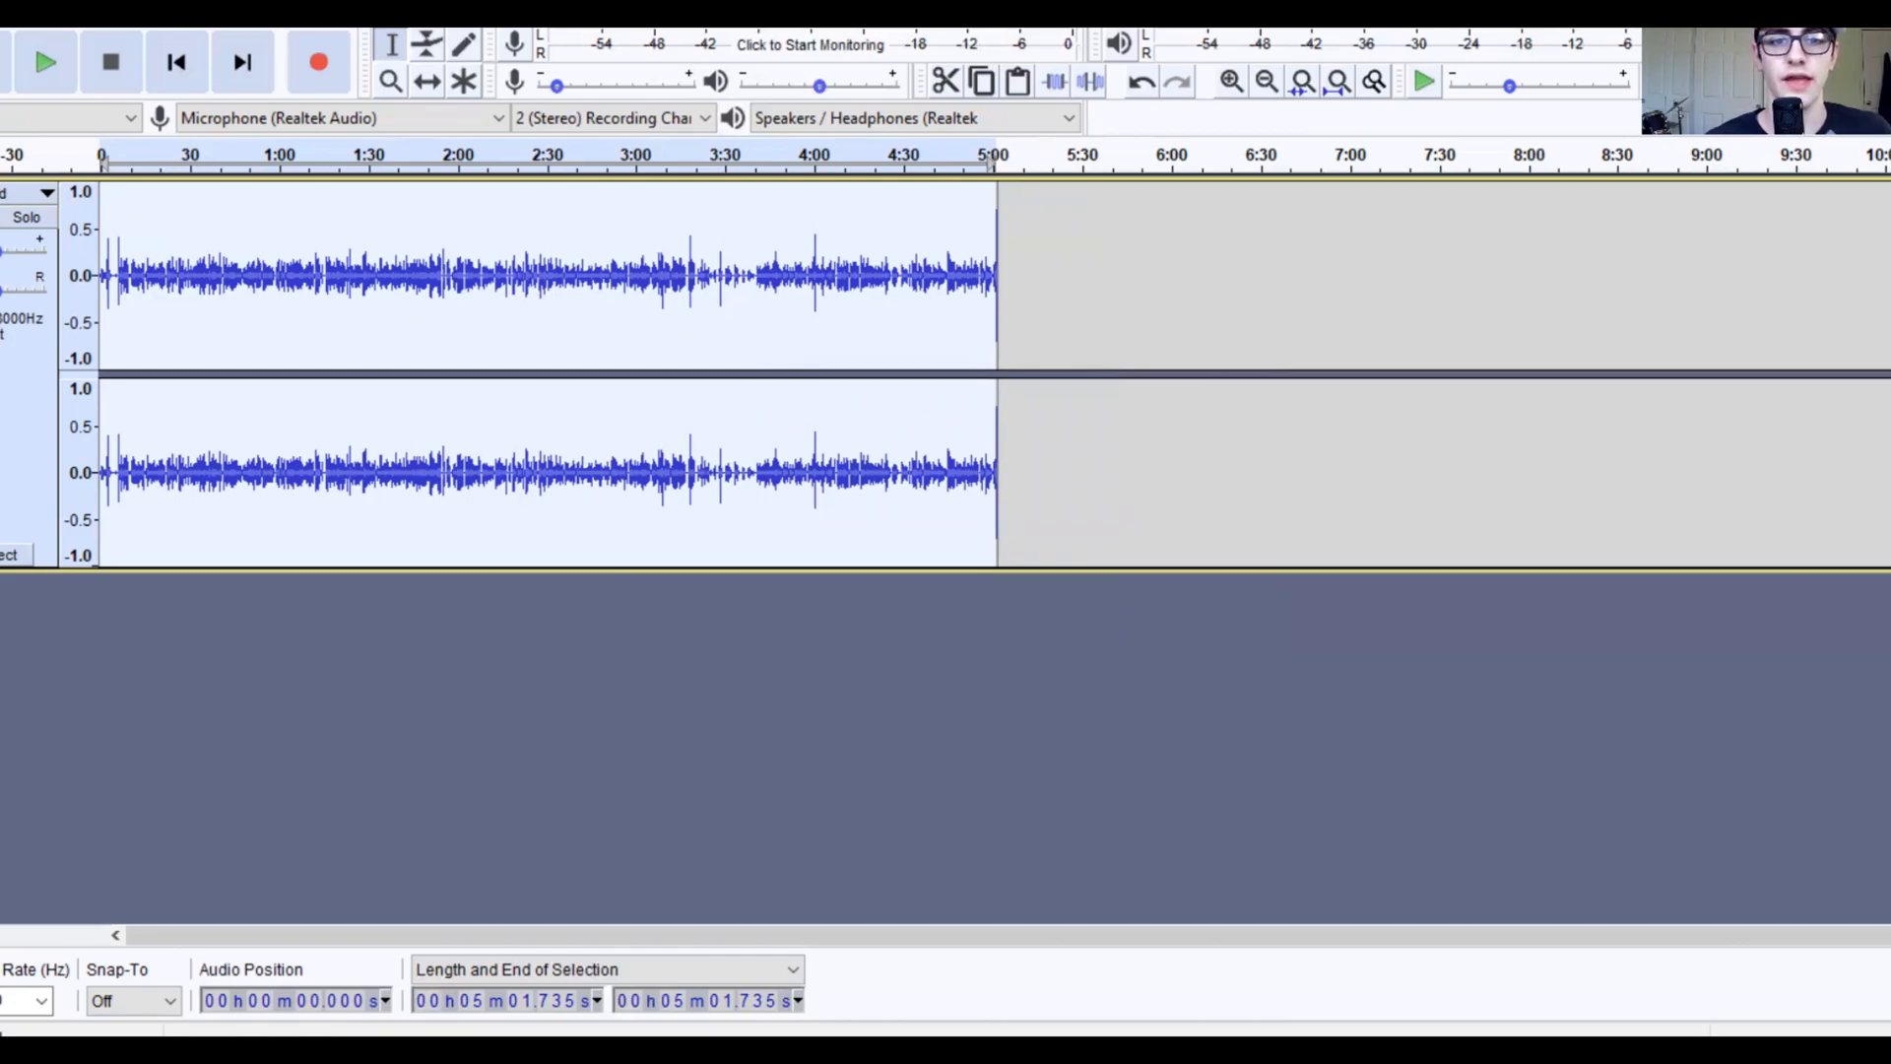
key("alt+F4")
left_click(999, 517)
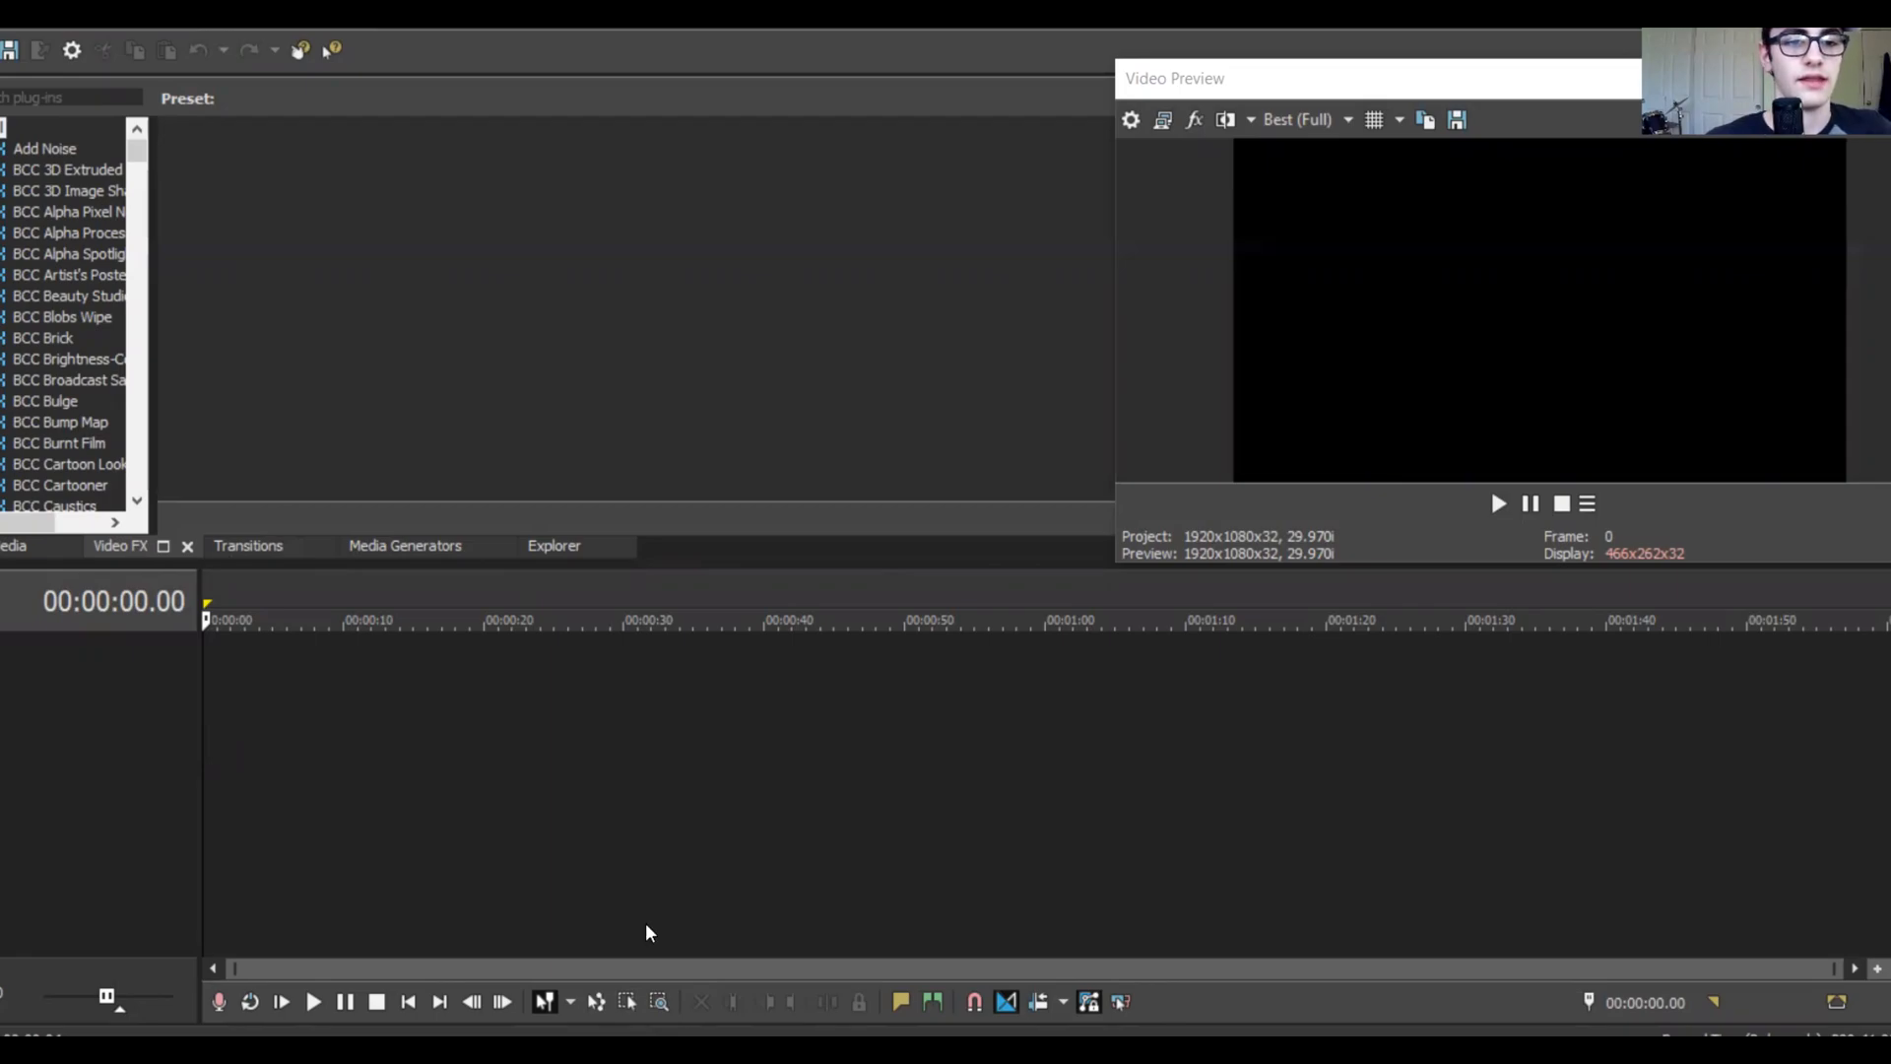
Step: Place The Cannon Overview at 0:00 with matched project settings and delete its video event
left_click_drag(1201, 660, 1179, 731)
left_click(1083, 428)
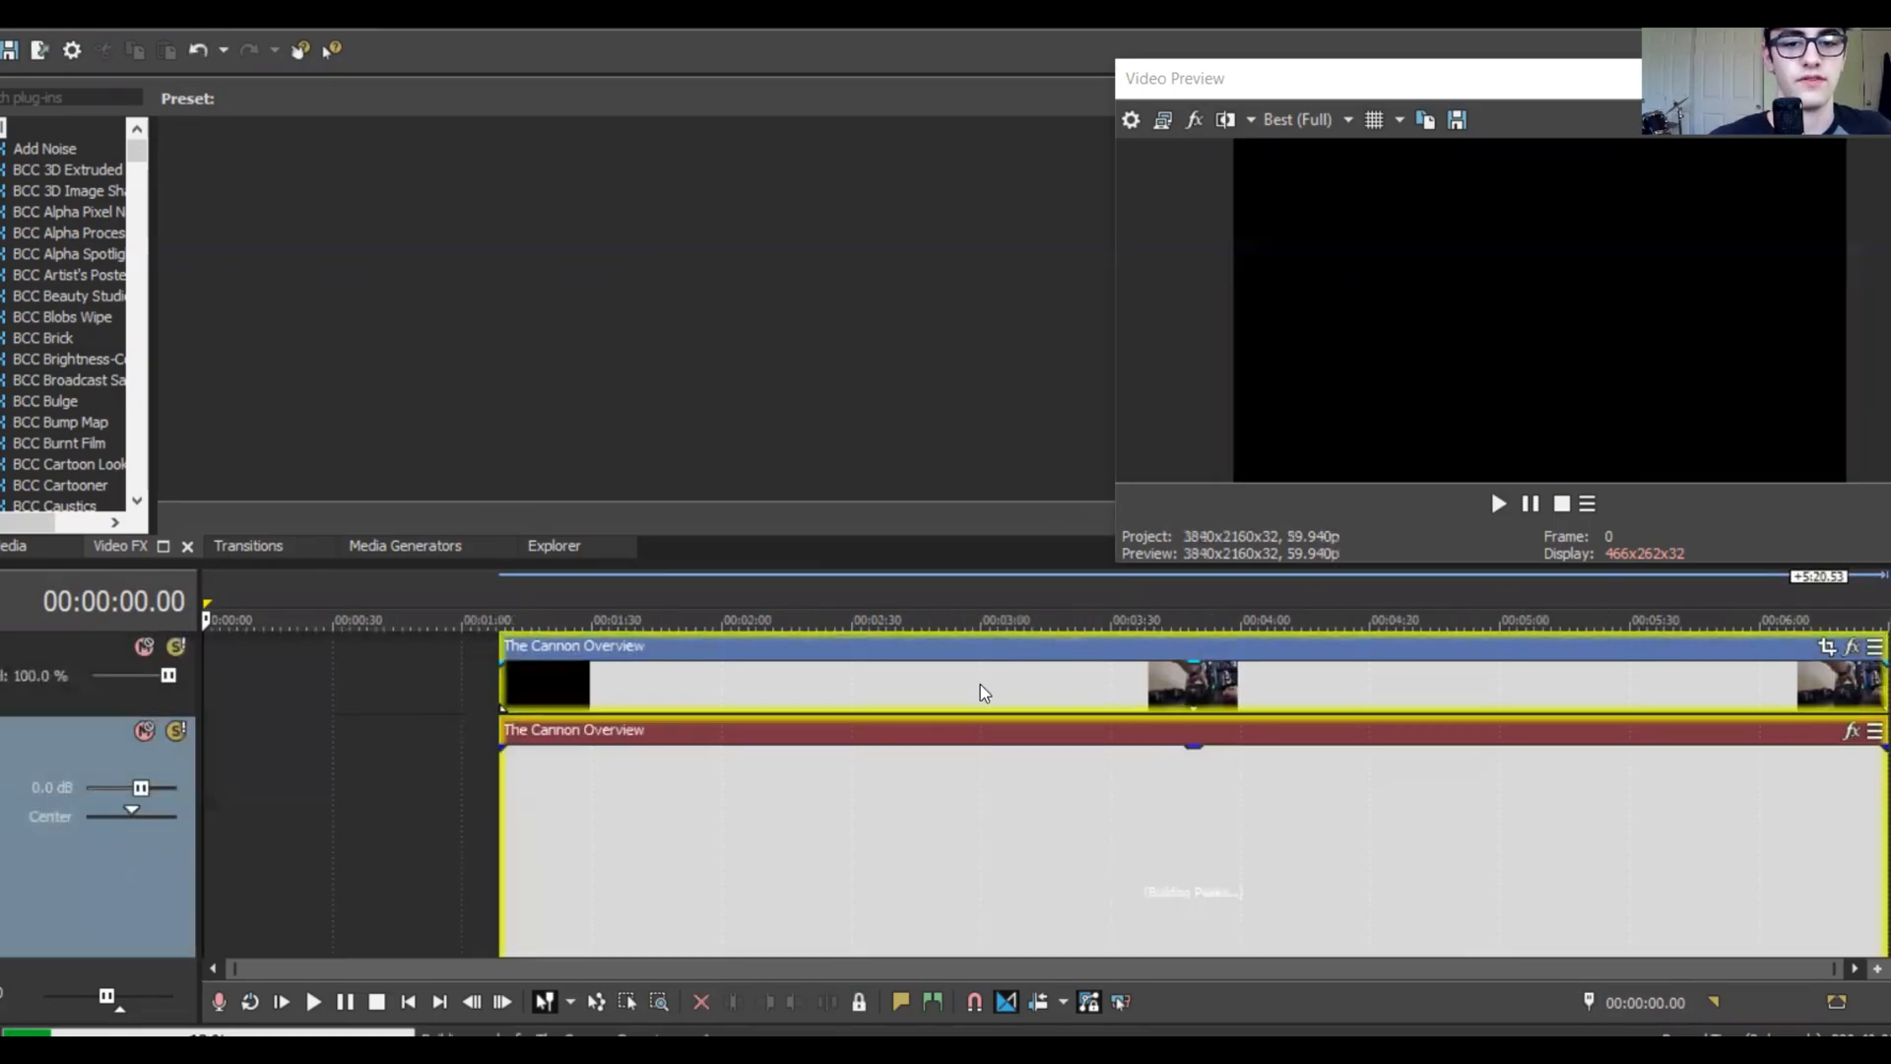
left_click_drag(968, 707, 658, 671)
left_click(658, 671)
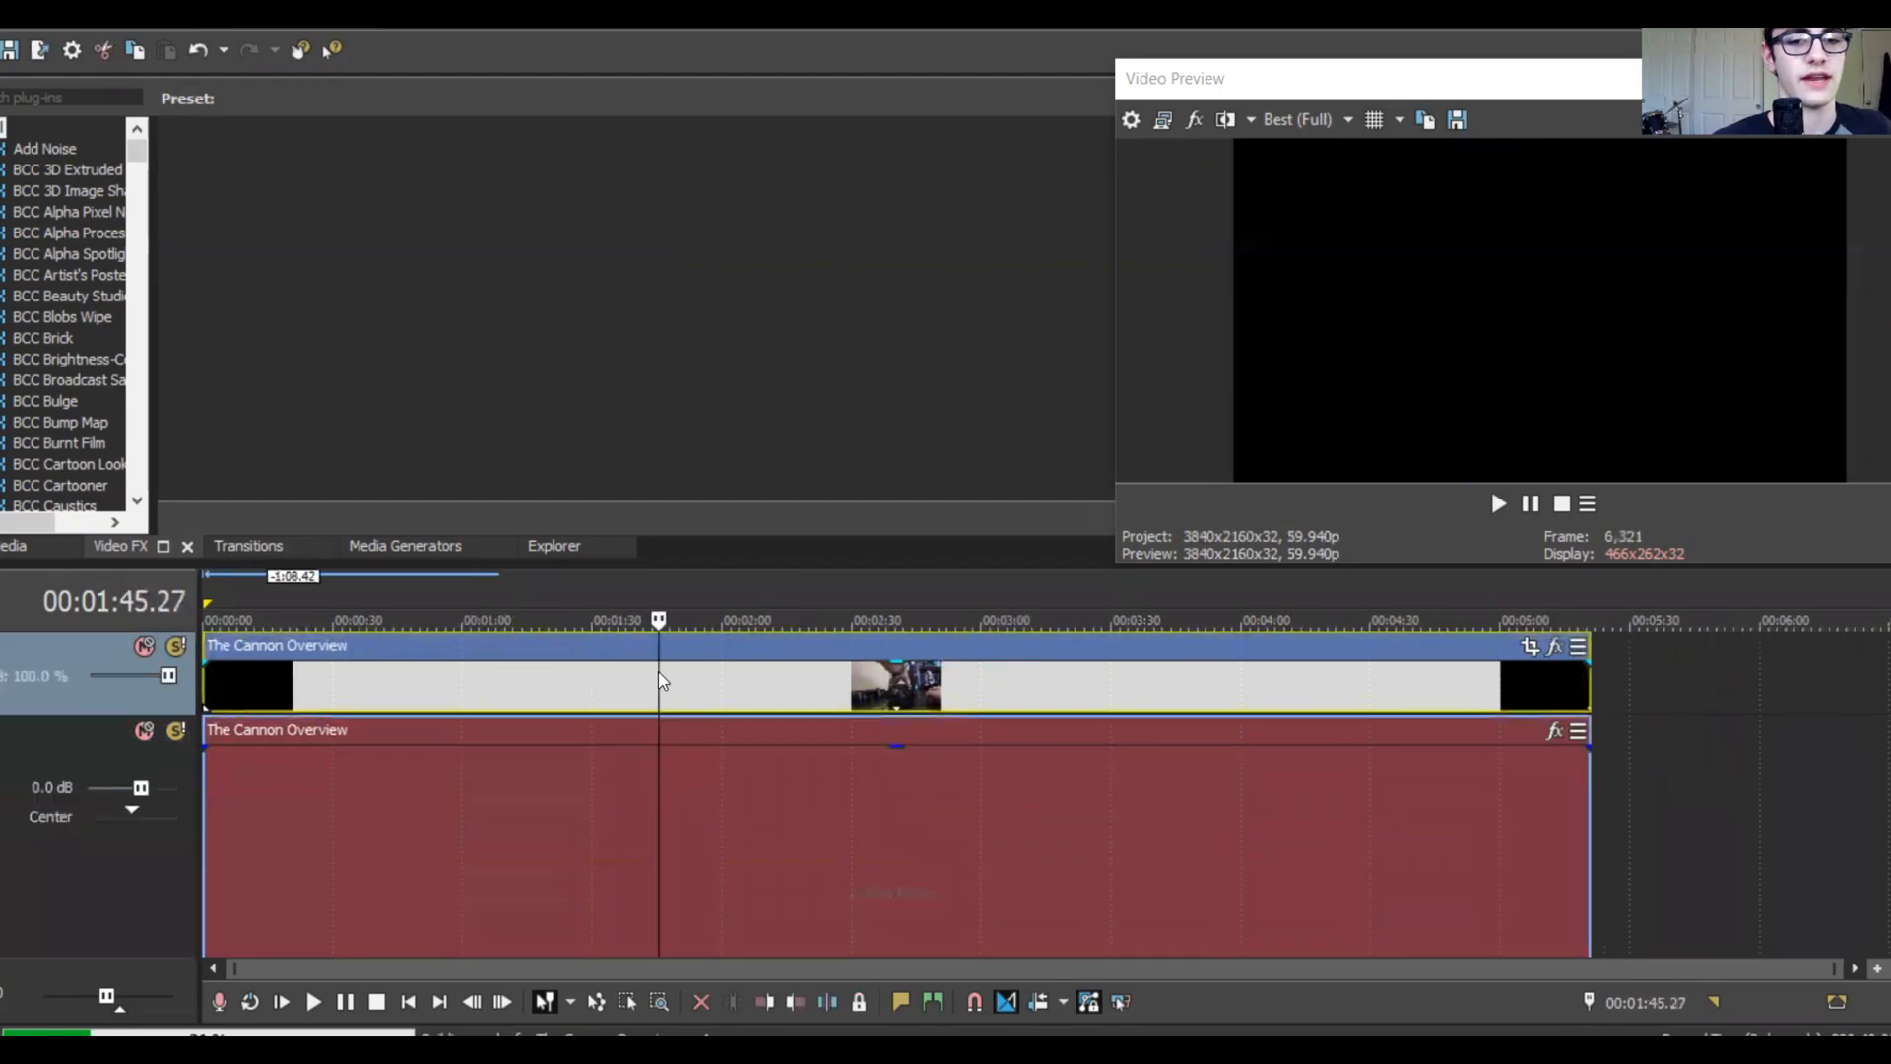
left_click(890, 687)
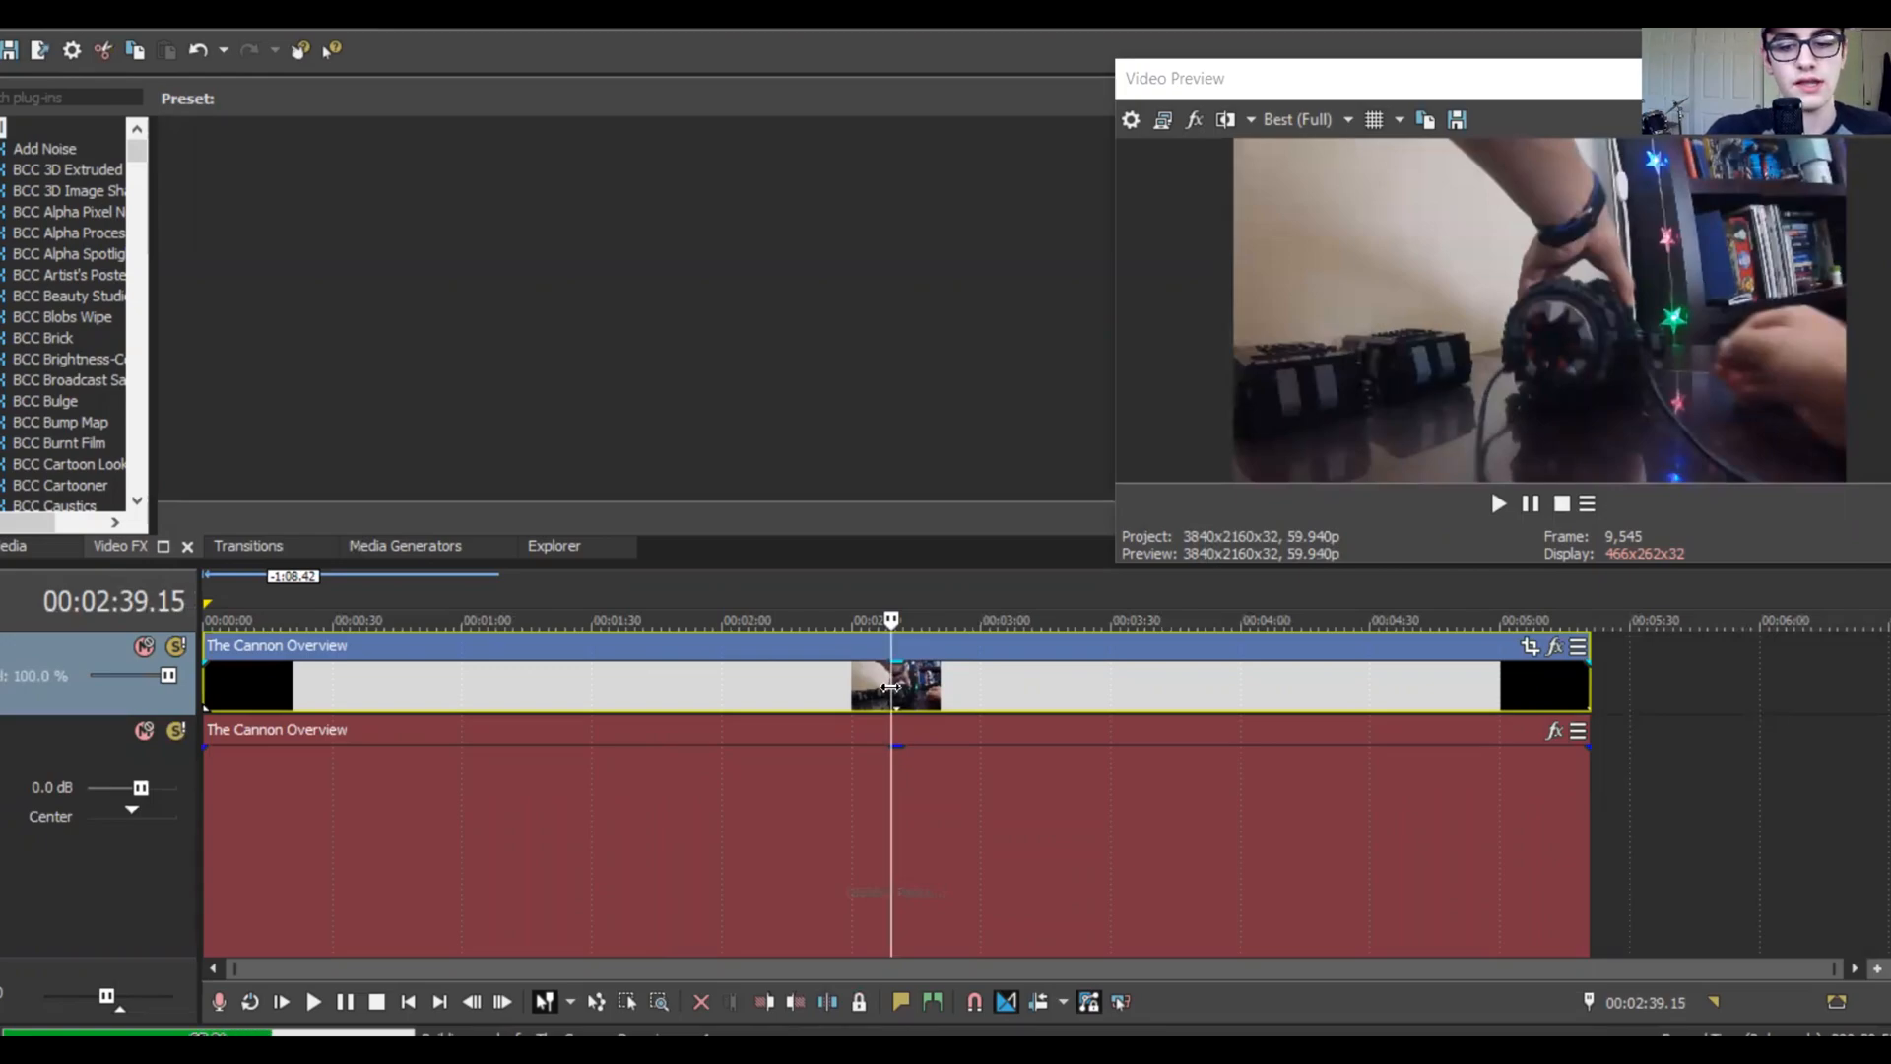
key("Delete")
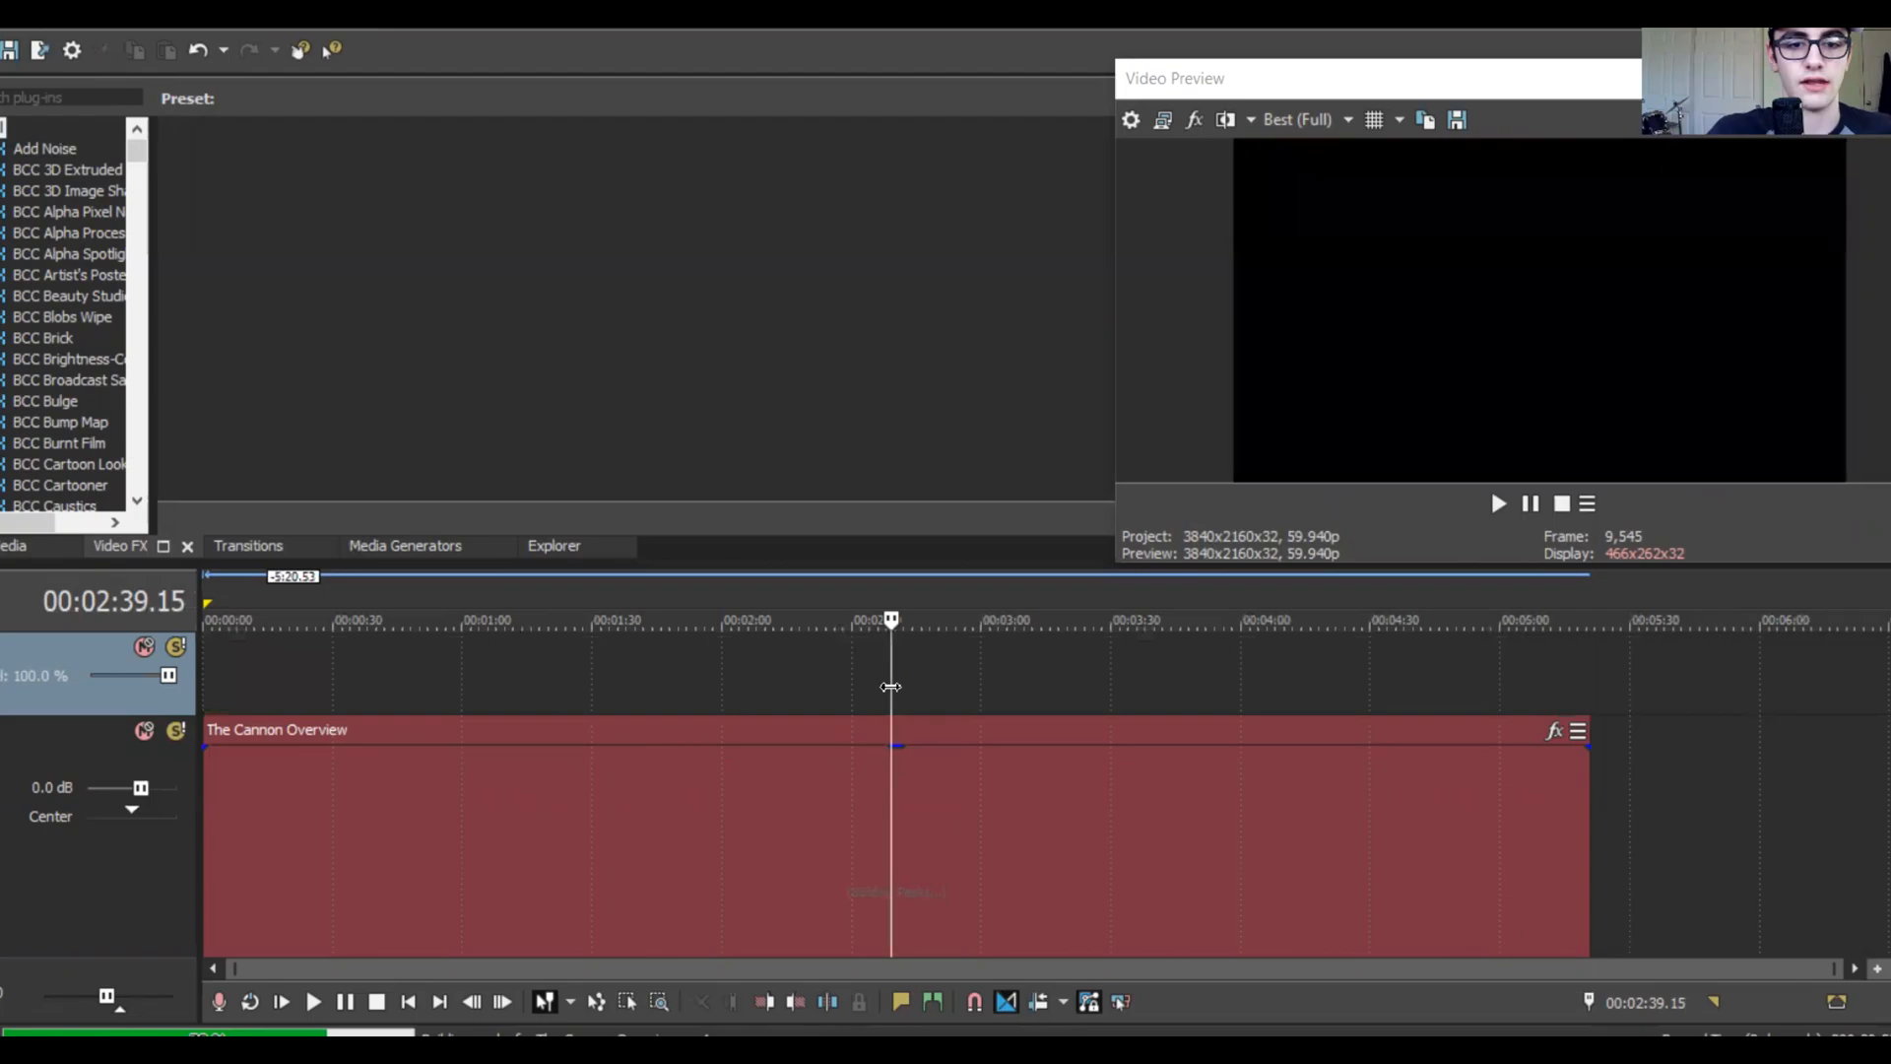
left_click(205, 657)
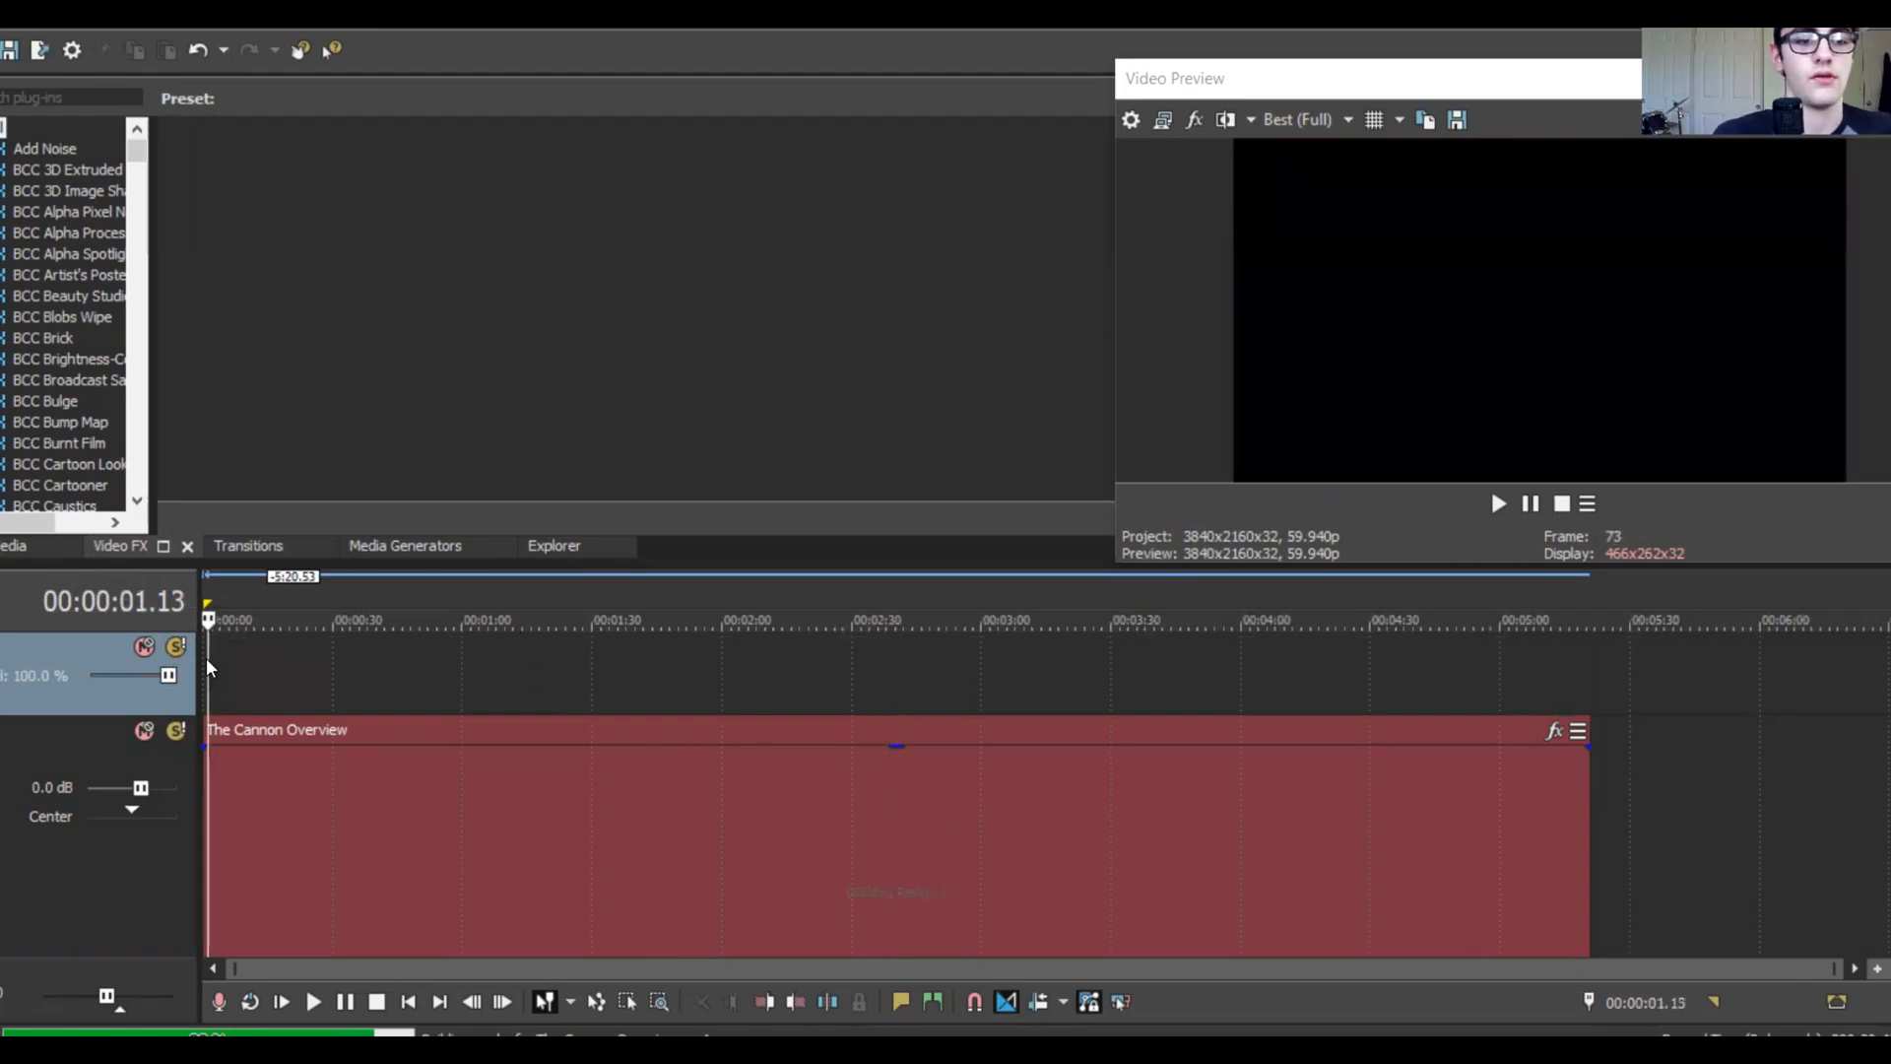
Step: Render the audio using the Wave (Microsoft) Default Template, 48 kHz 16-bit stereo
left_click(39, 49)
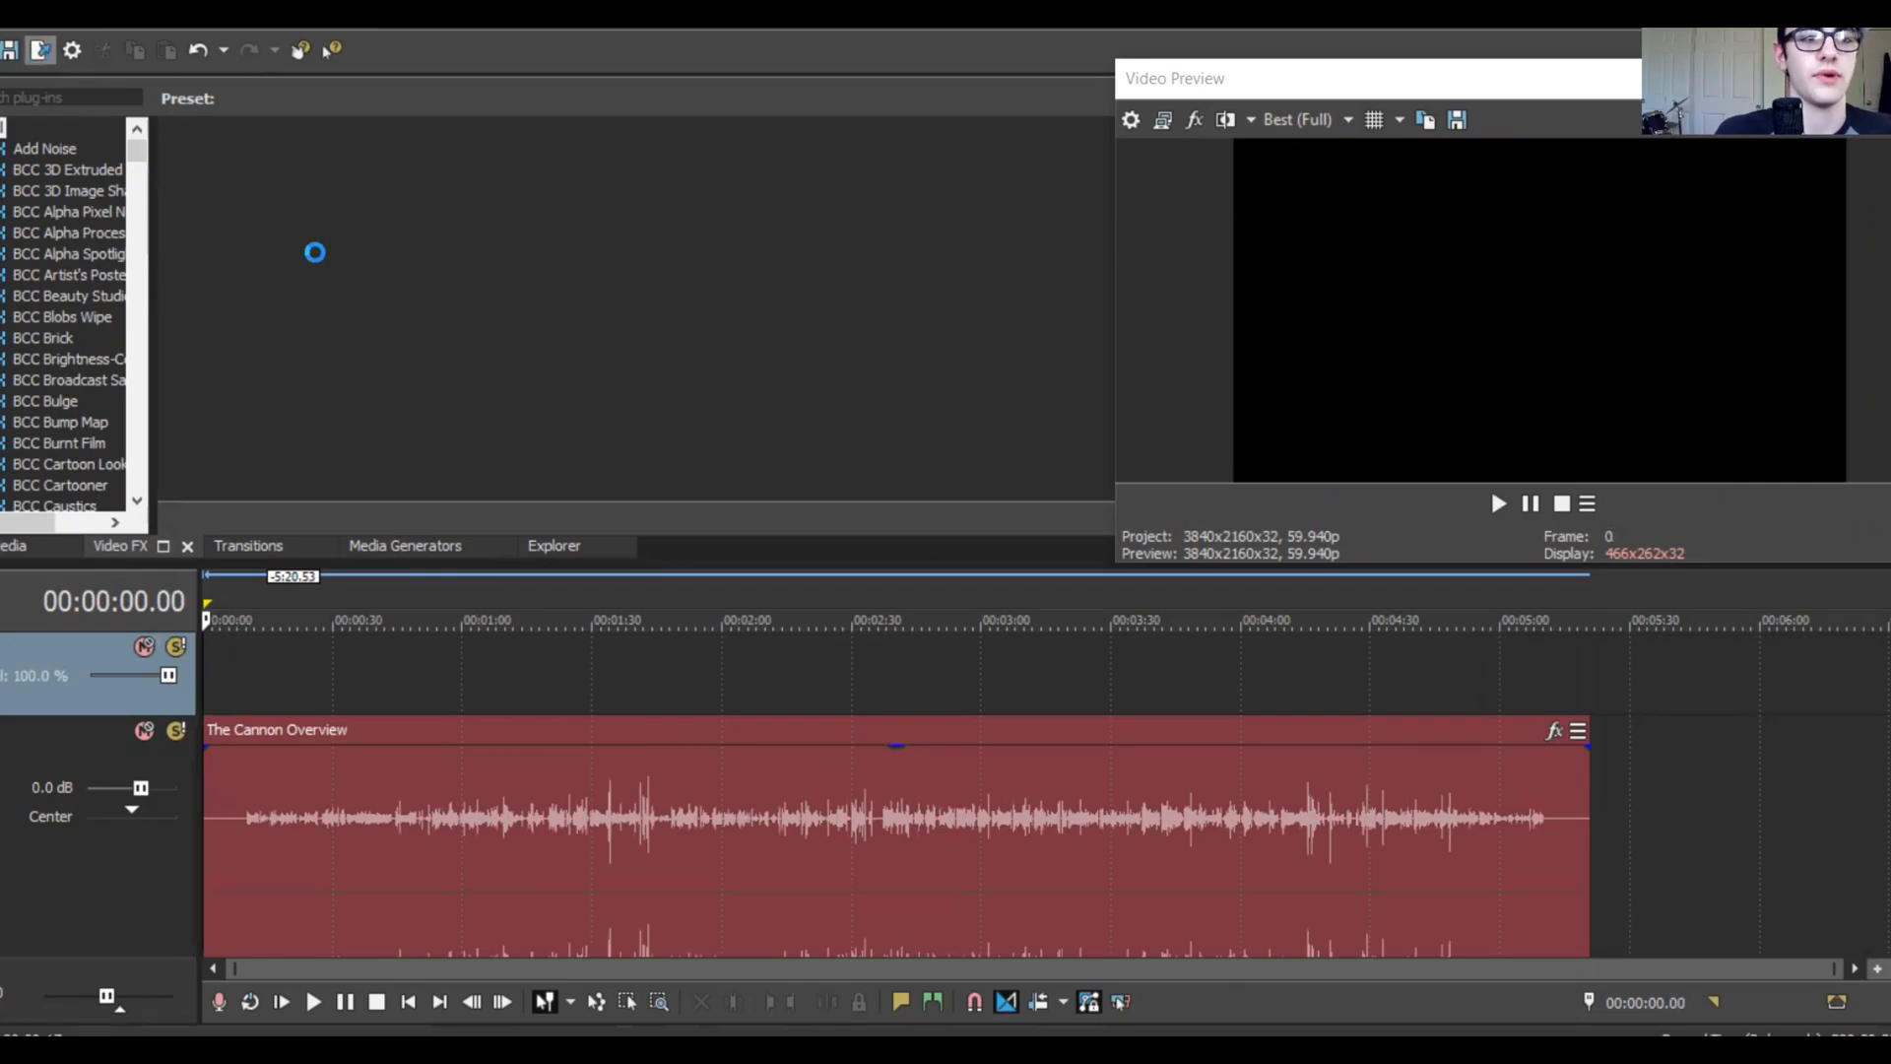
left_click(482, 38)
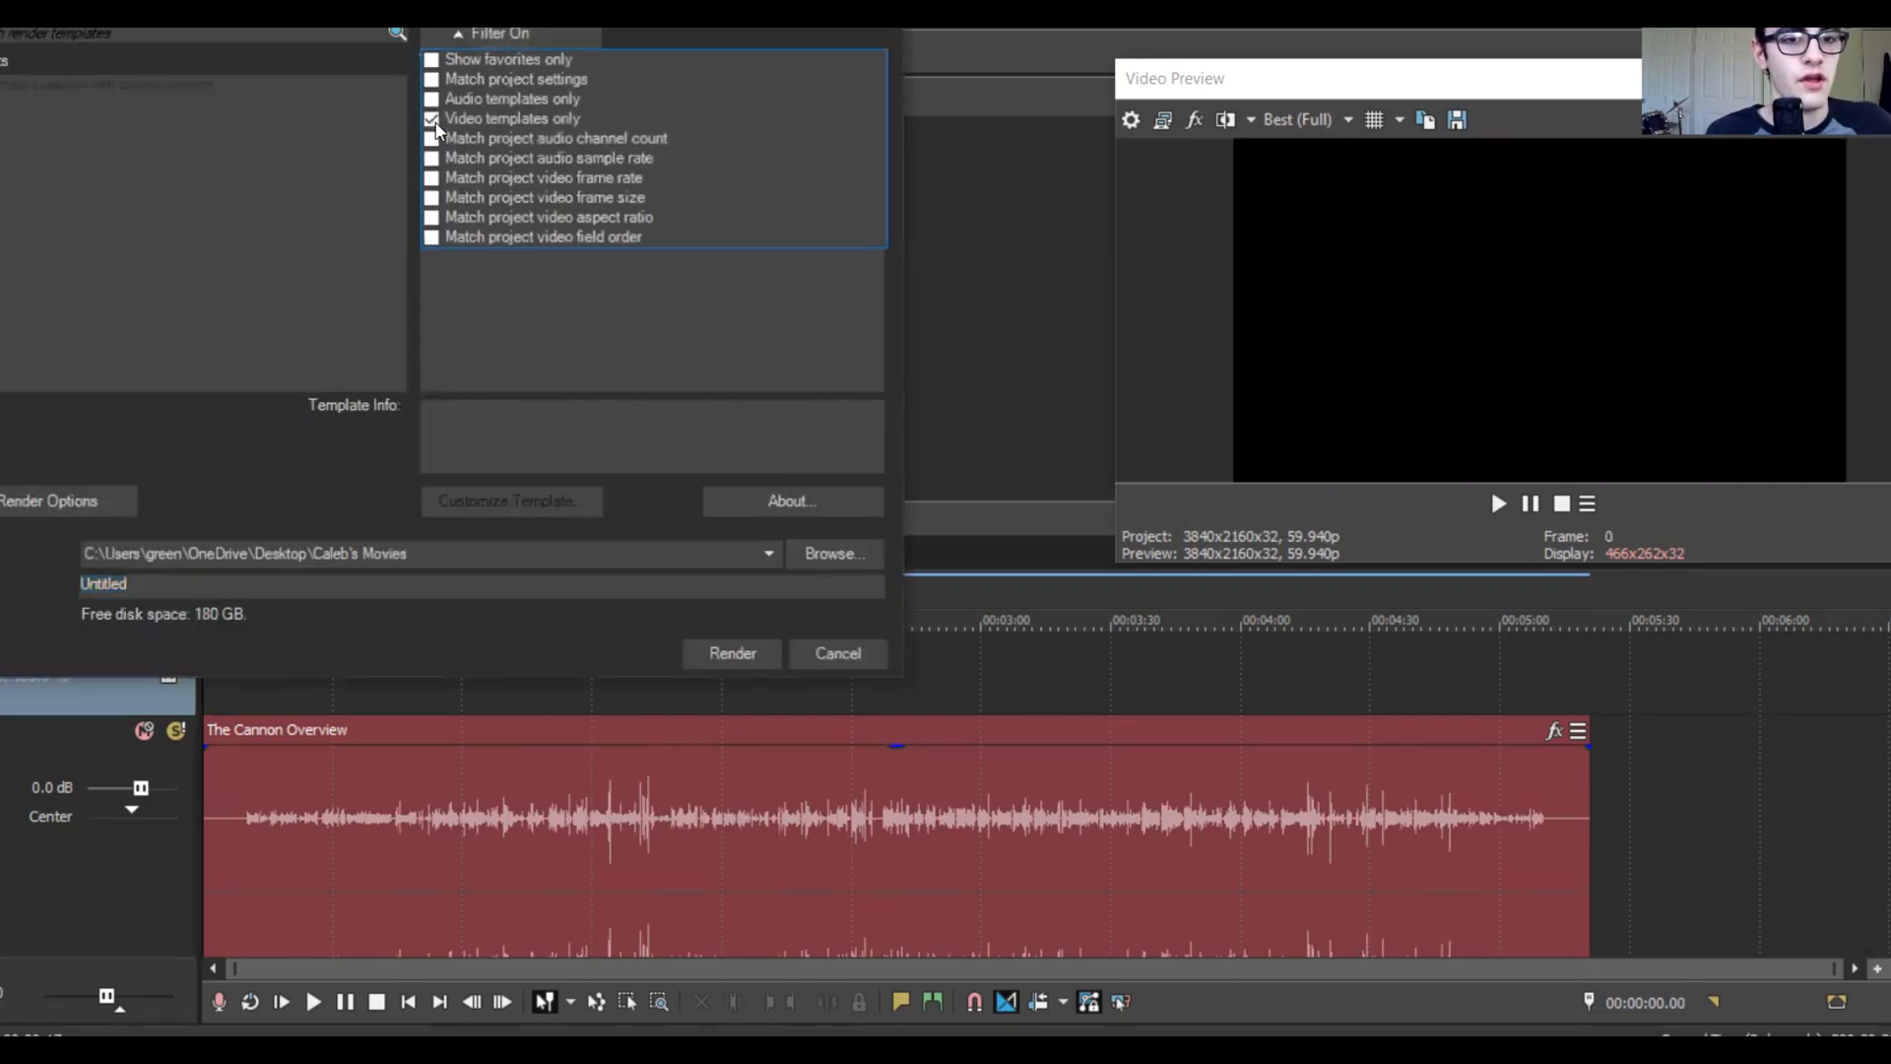
left_click(432, 99)
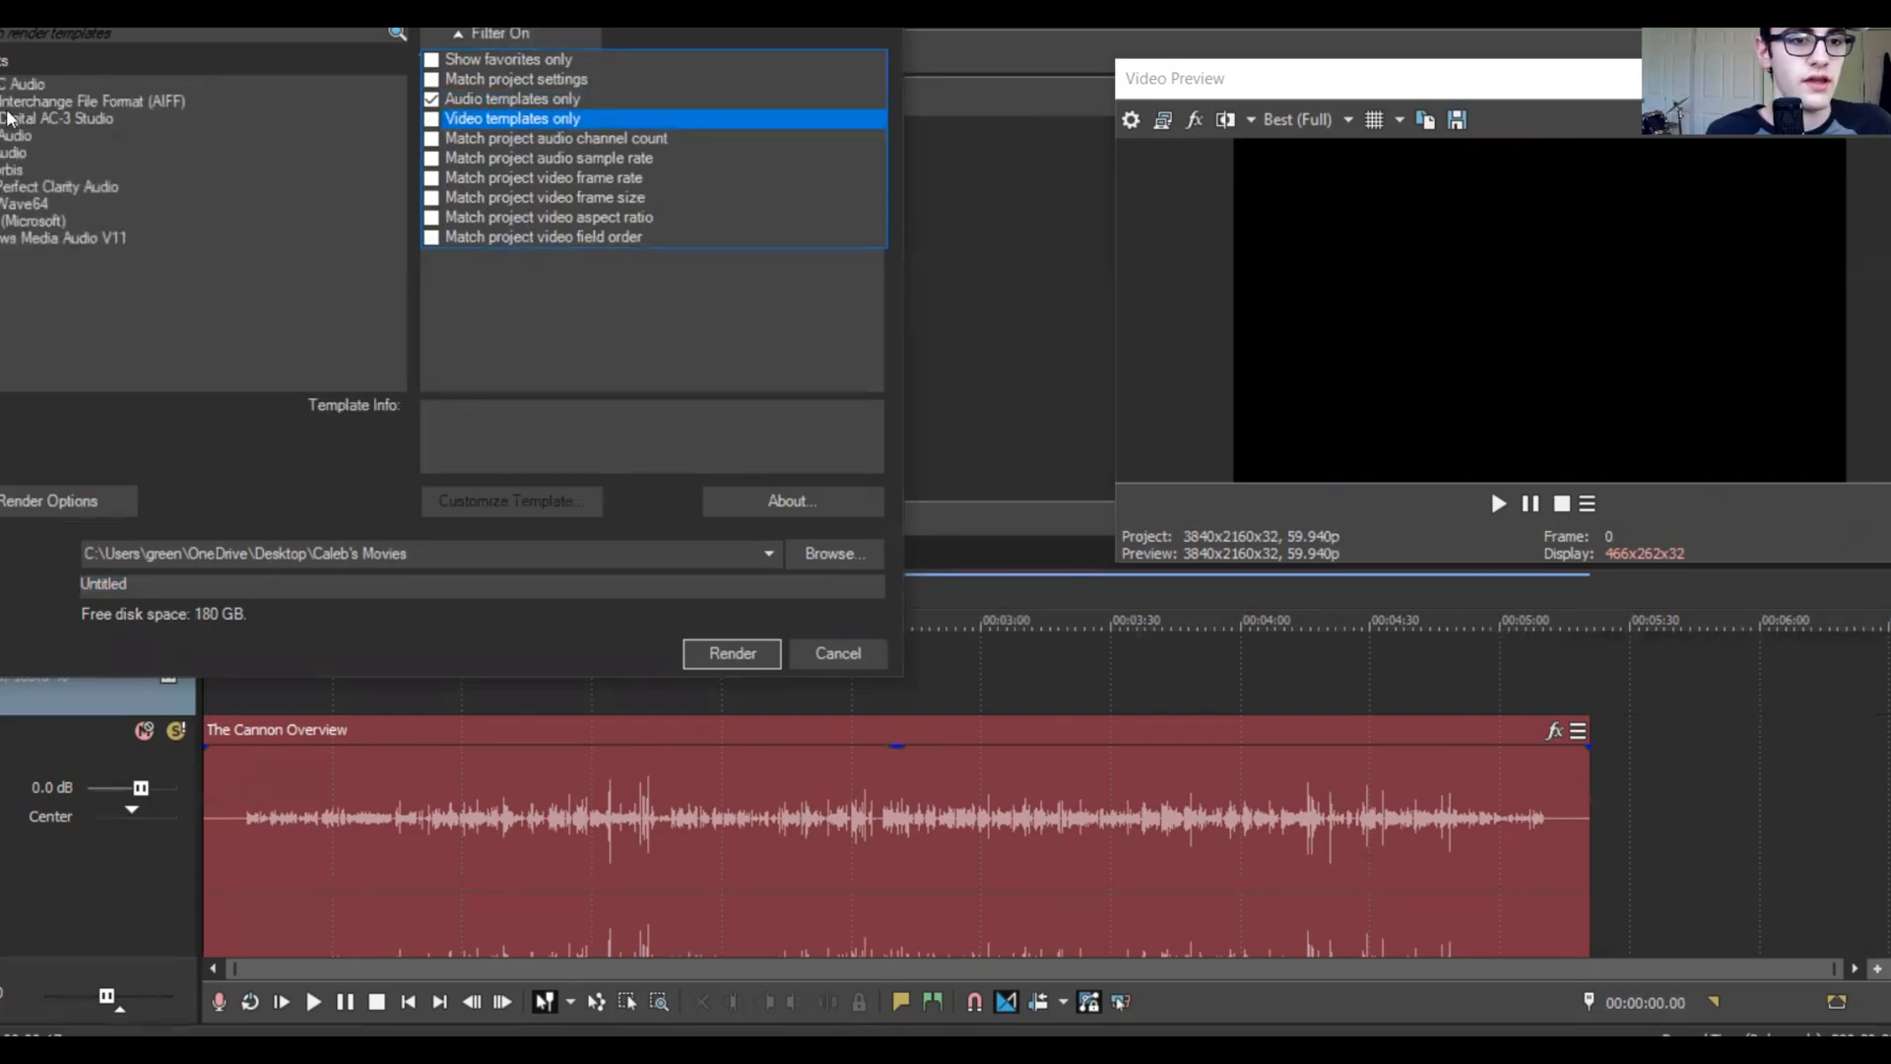
left_click(20, 220)
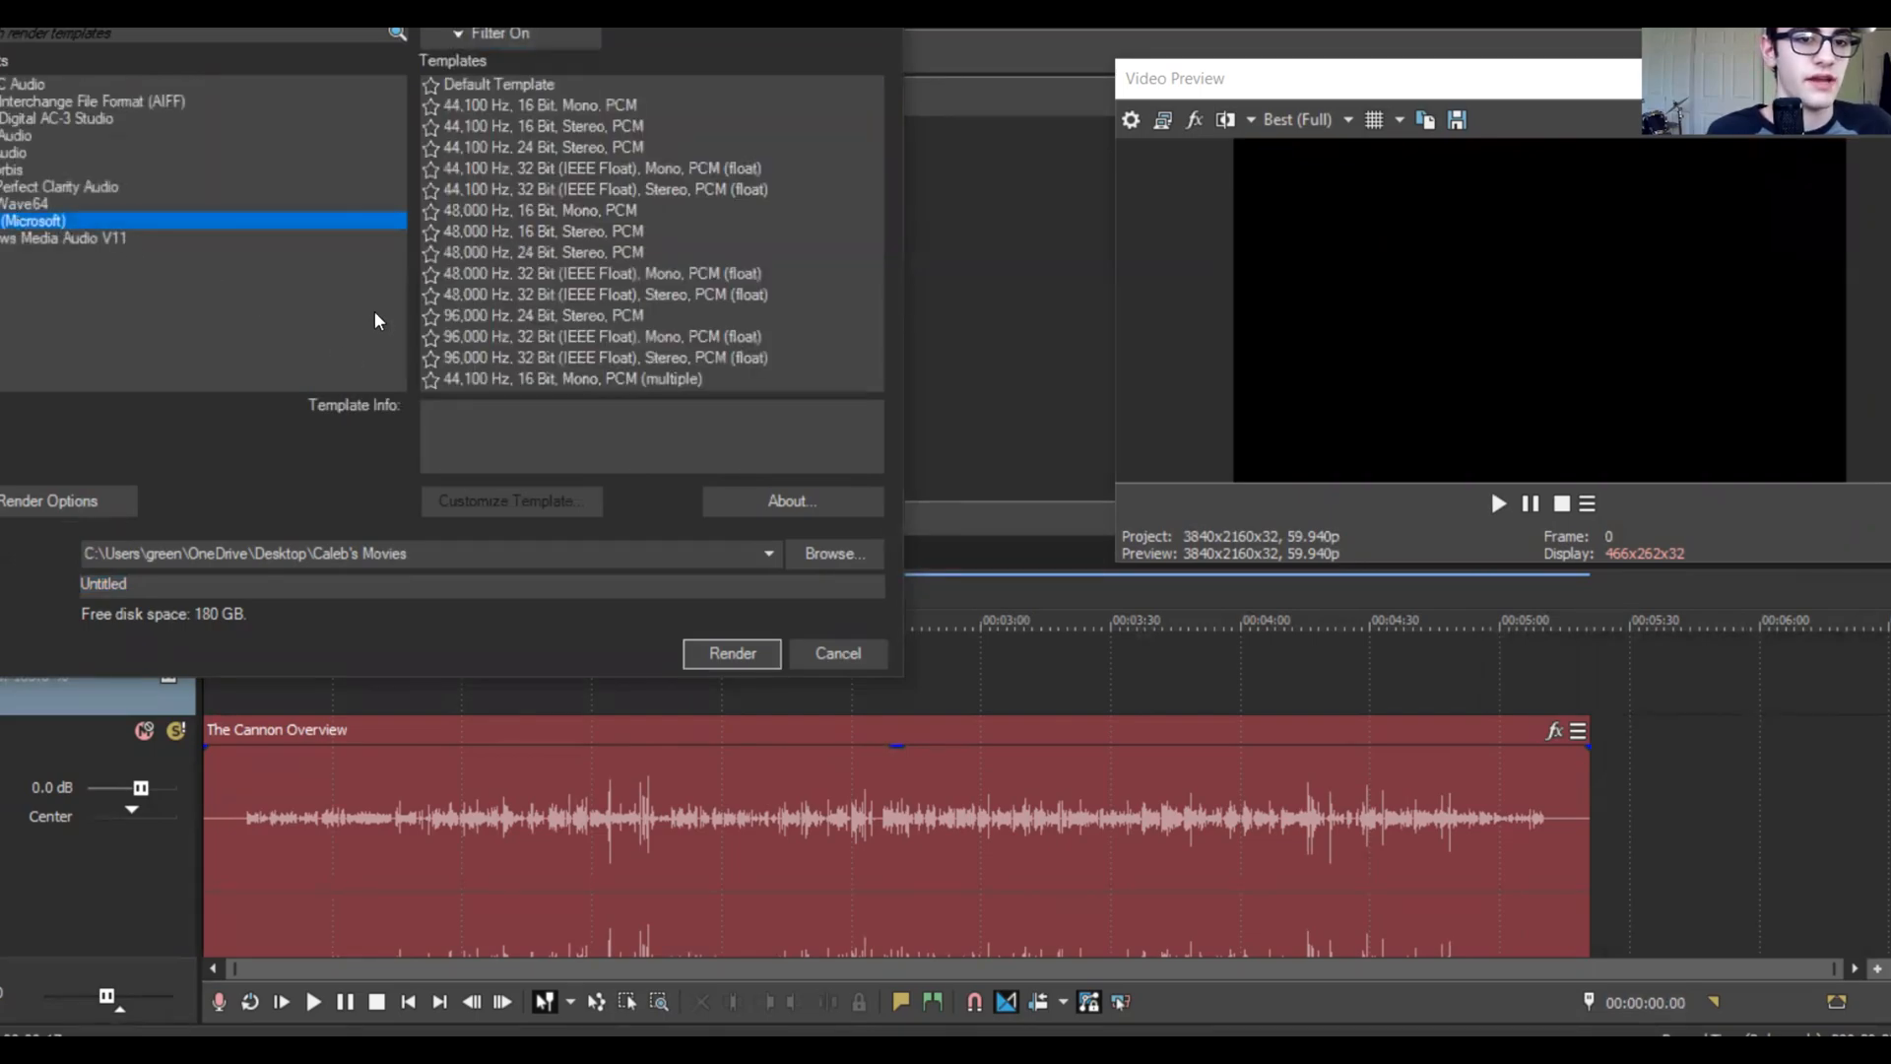
left_click(489, 81)
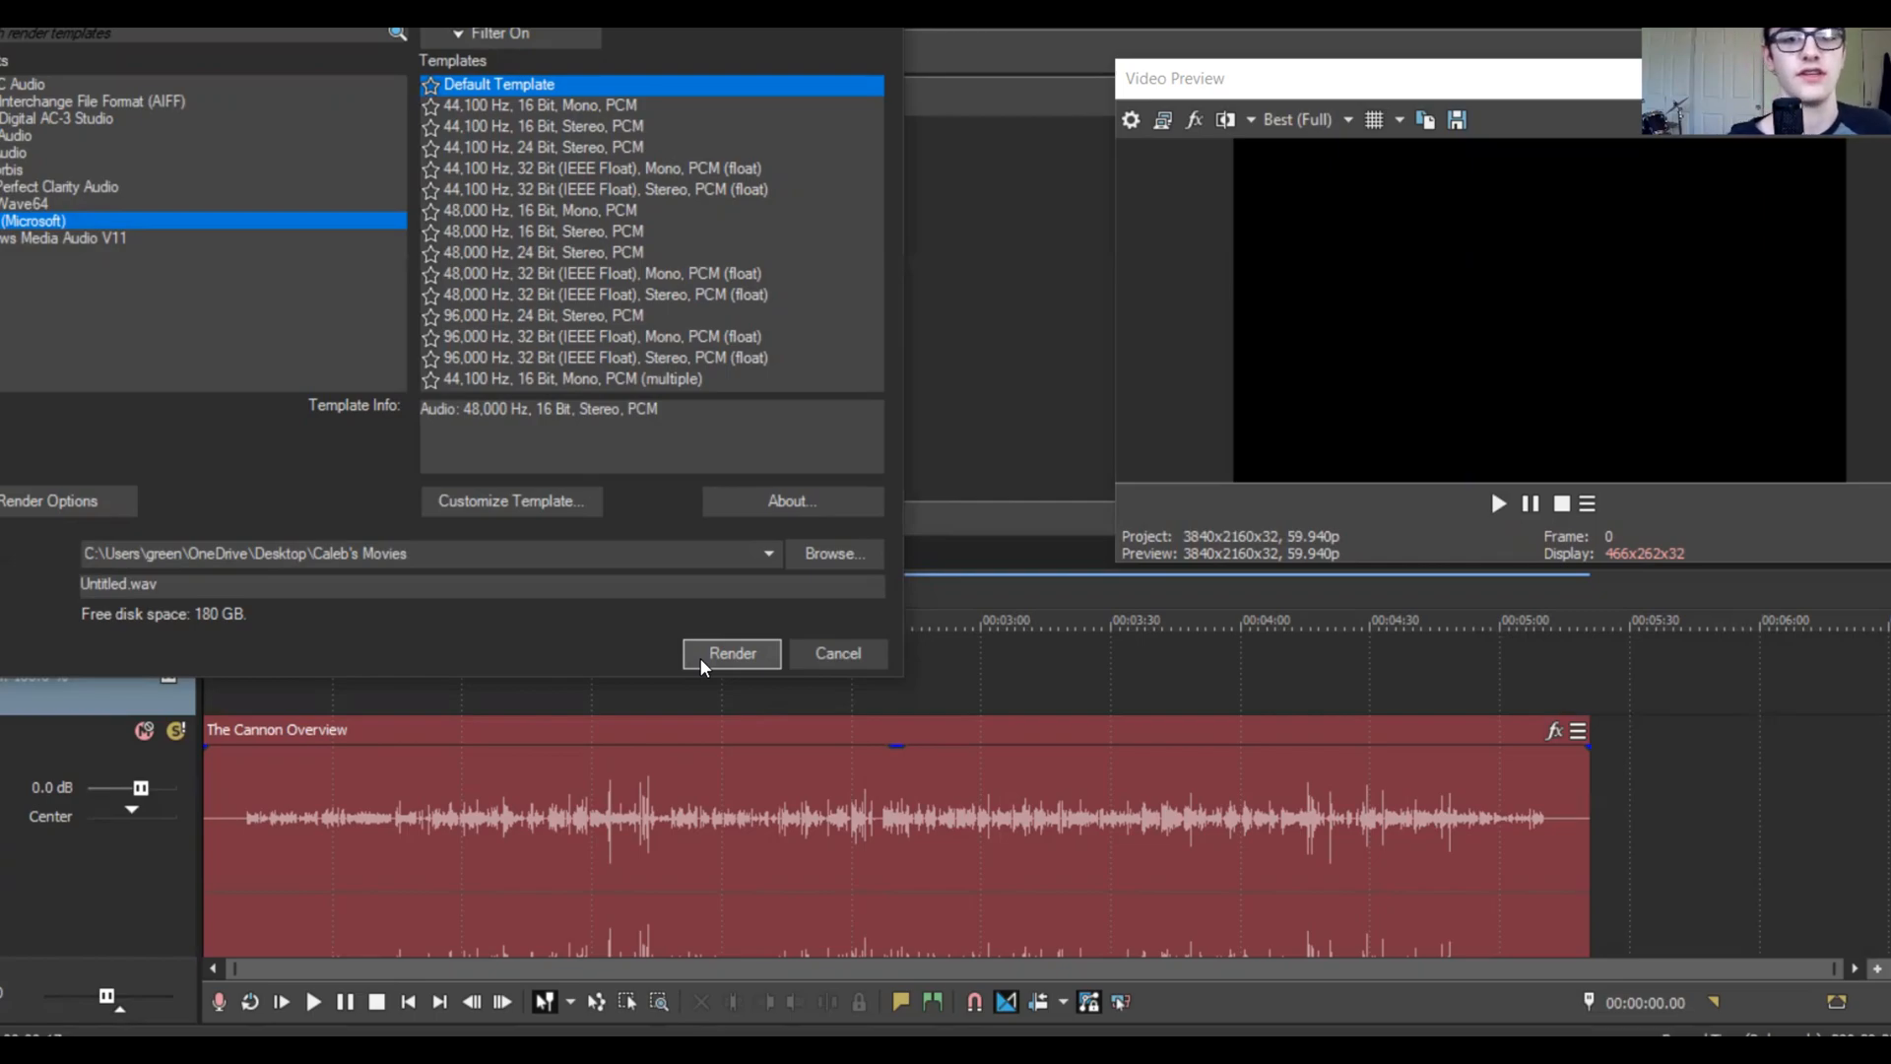
left_click(816, 652)
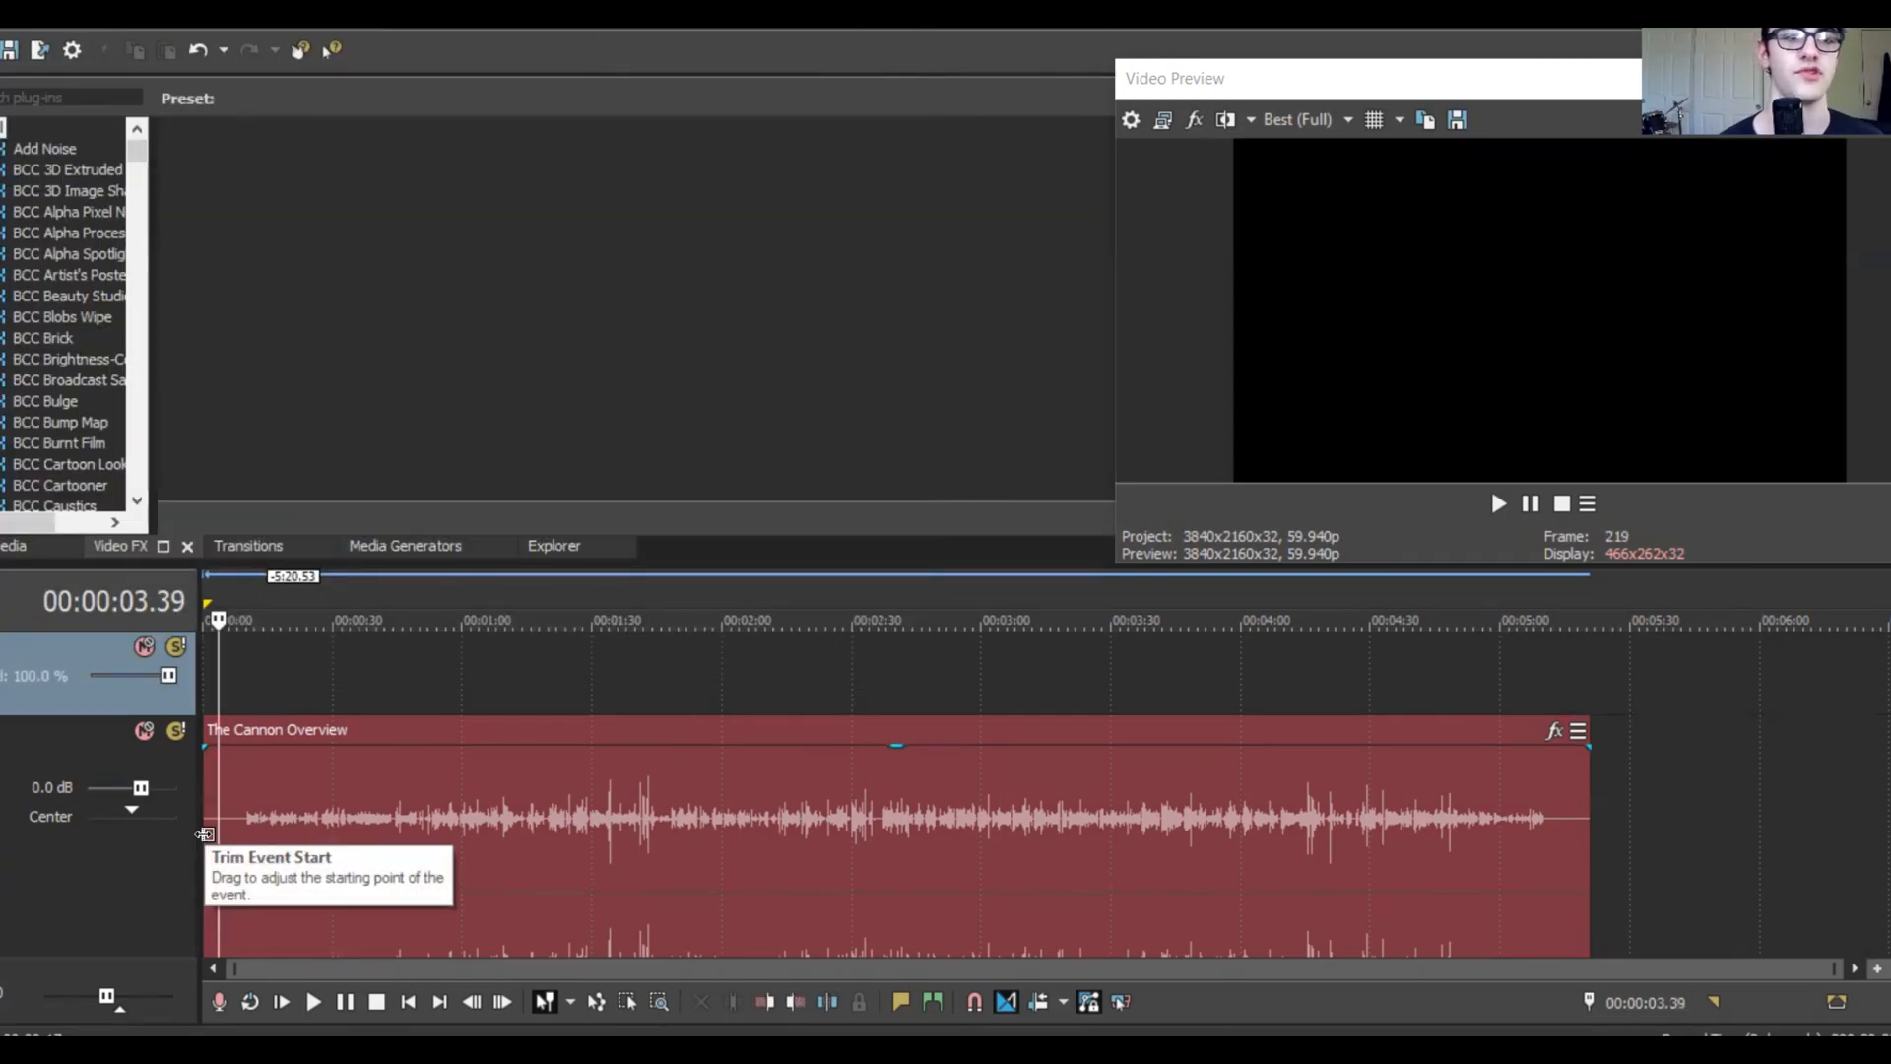
Step: Delete The Cannon Overview audio event from the timeline
left_click(316, 874)
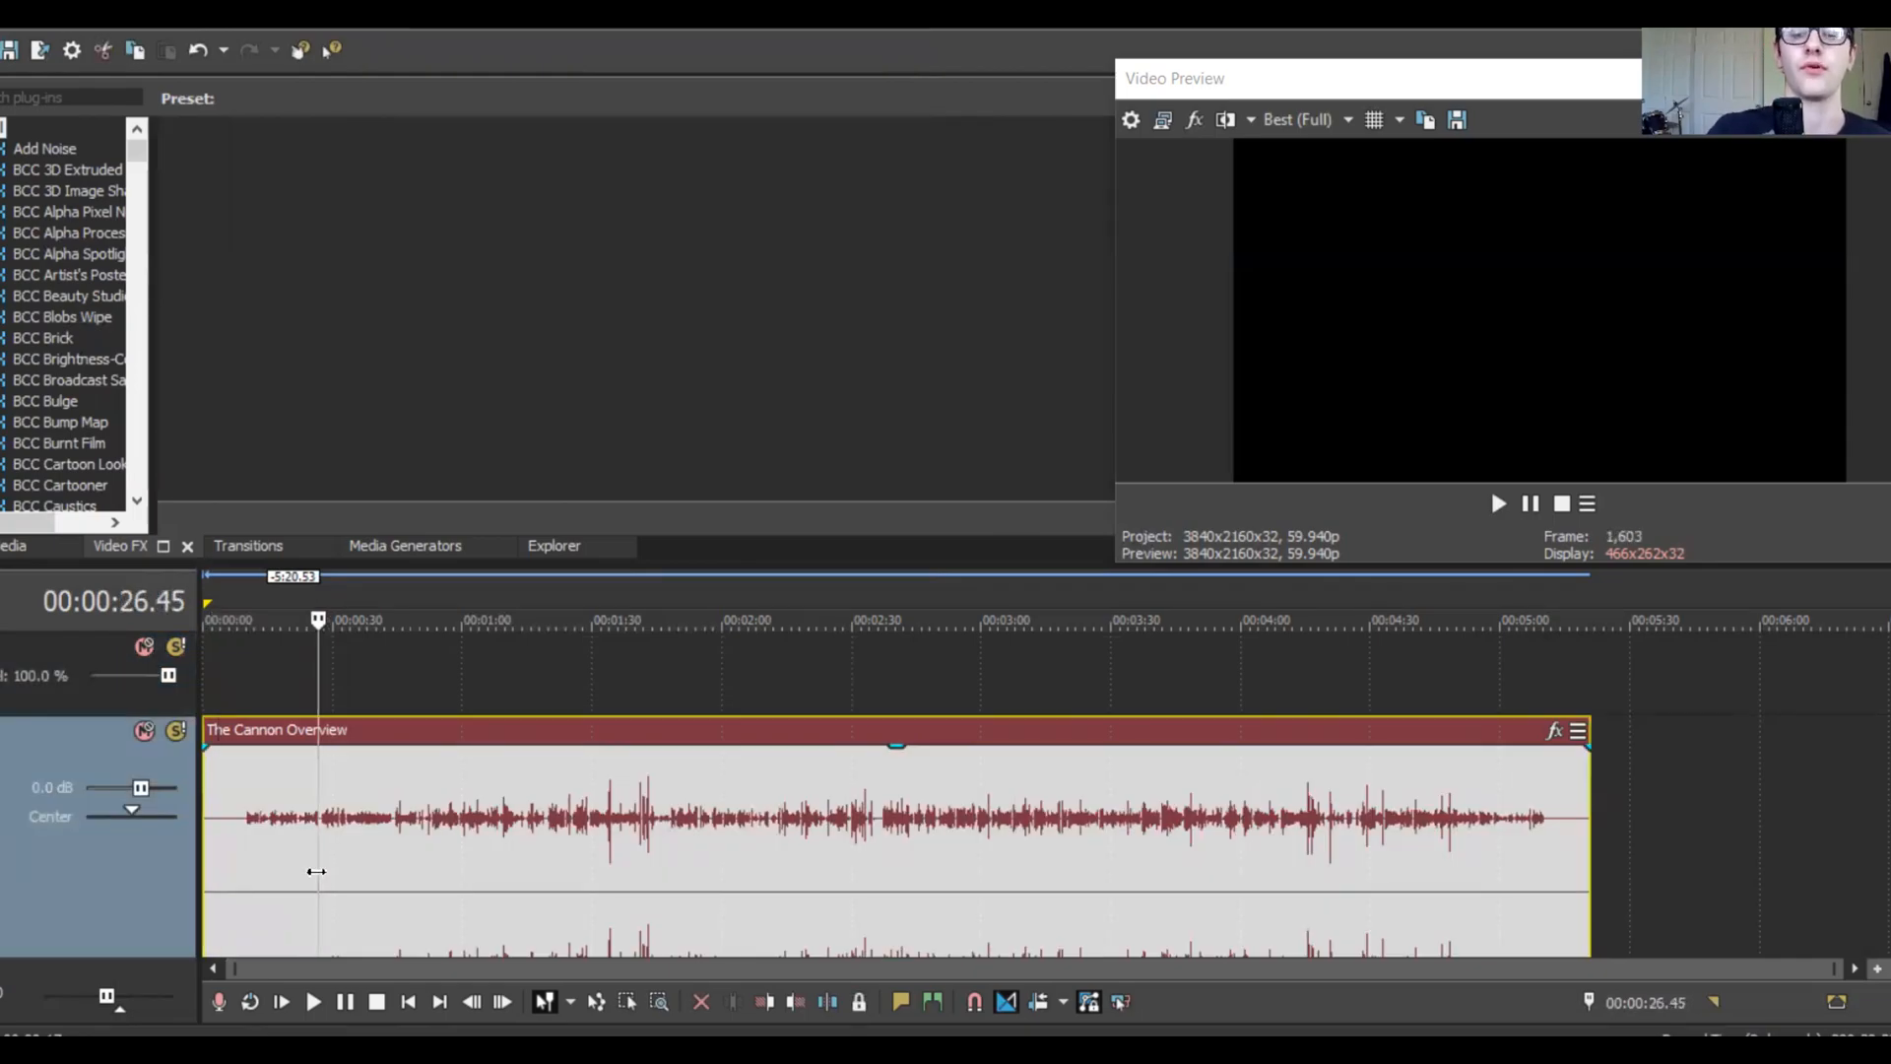
key("Delete")
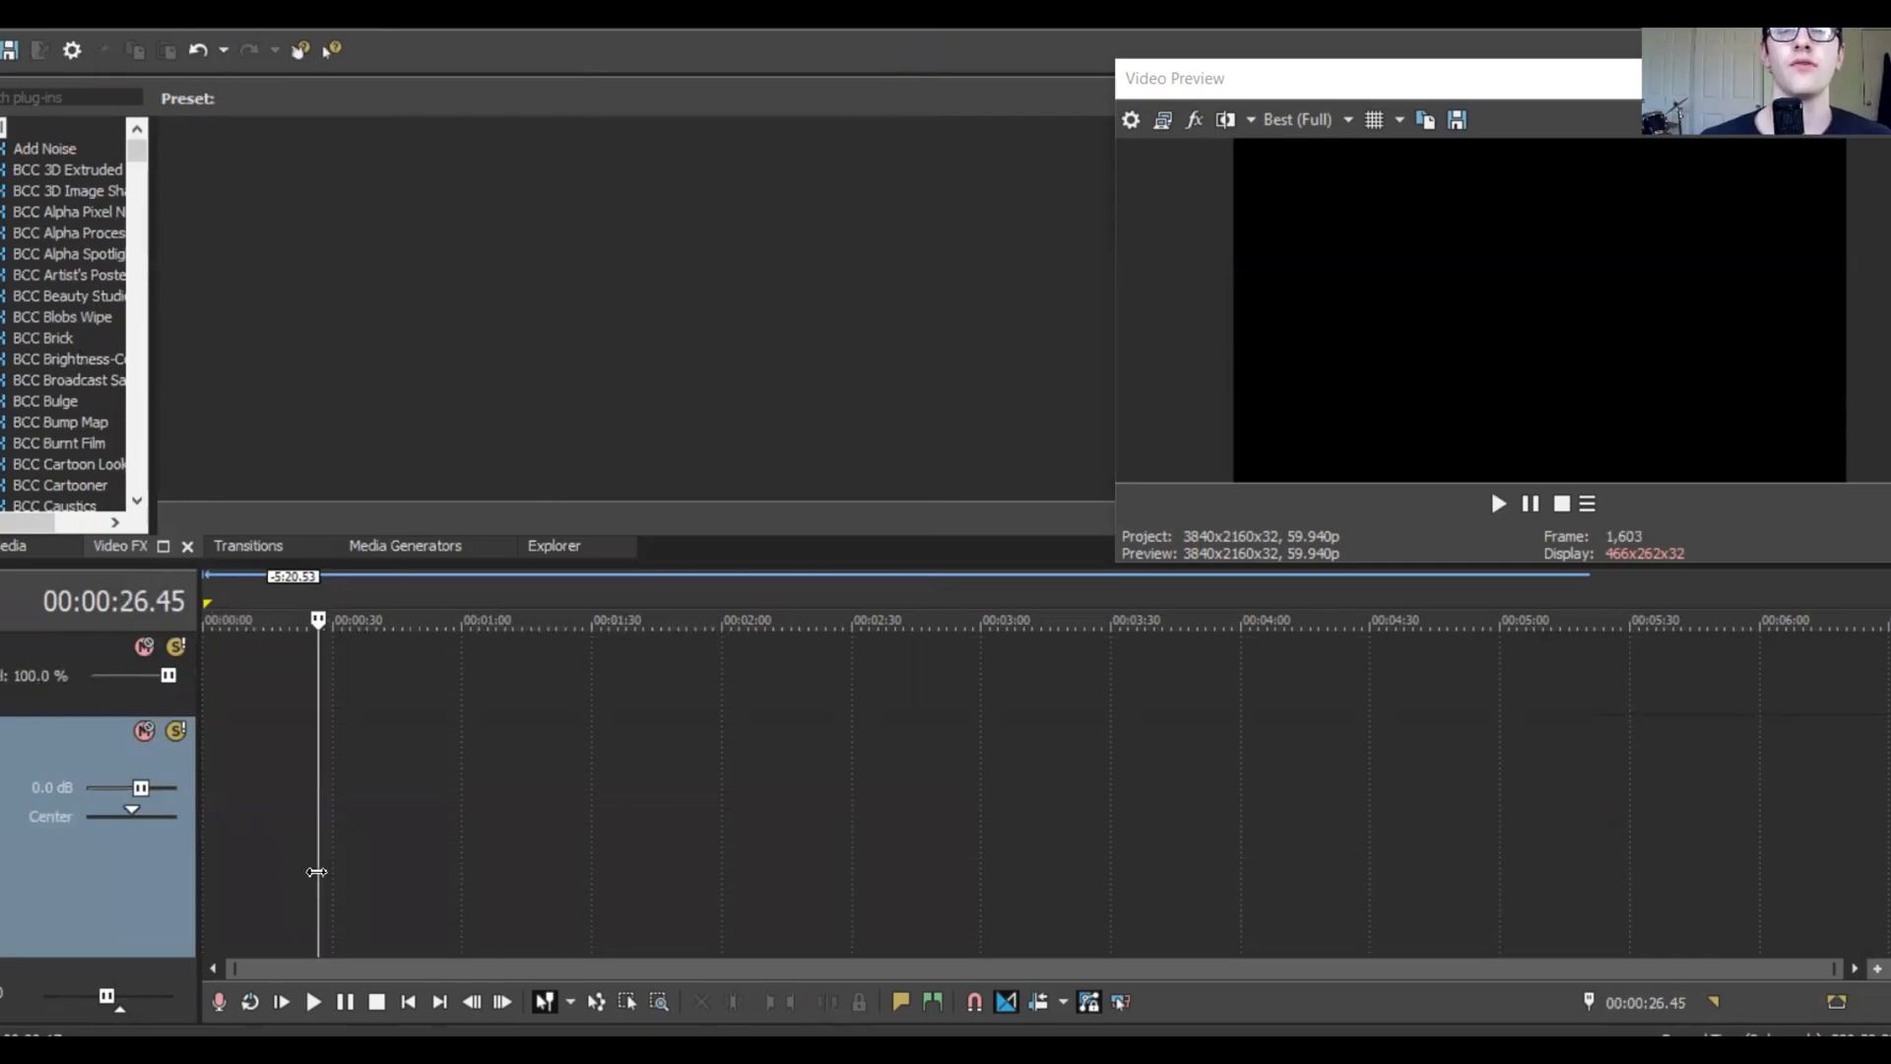